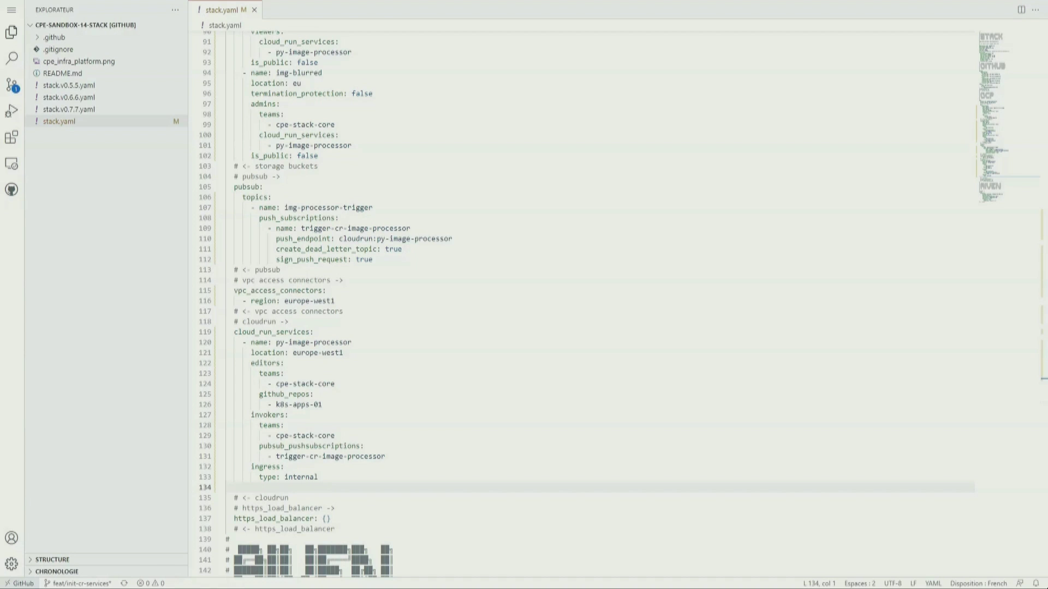
Add Cloud Run service py-image-reference in europe-west1, editors cpe-stack-core and k8s-apps-01, invokers cpe-stack-core and py-image-processor, ingress internal-and-cloud-load-balancing, auth noauth
key("Return")
type("- name: py-image-reference       location: europe-west1       editors:         teams:           - cpe-stack-core         github_repos:           - k8s-apps-01       invokers:         teams:           - cpe-stack-core         cloud_run_services:           - py-image-processor       ingress:         type: internal-and-cloud-load-balancing         auth: noauth")
scroll(341, 492, "down", 2)
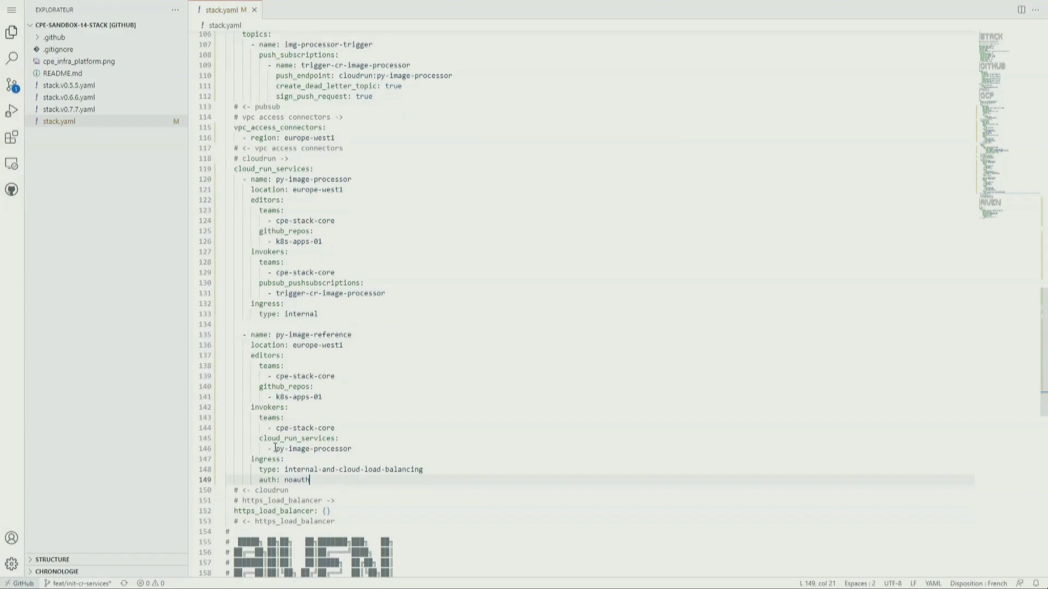
left_click_drag(276, 449, 353, 451)
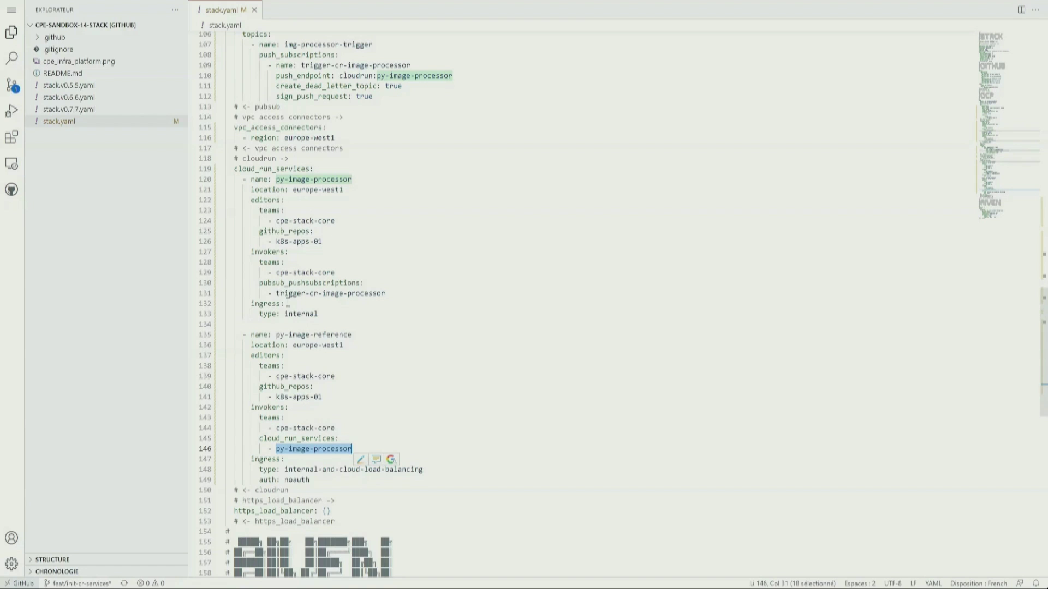
Replace the empty https_load_balancer value with a cloud_run_services entry for the py-image-reference host, path /*, name py-image-reference
left_click(346, 512)
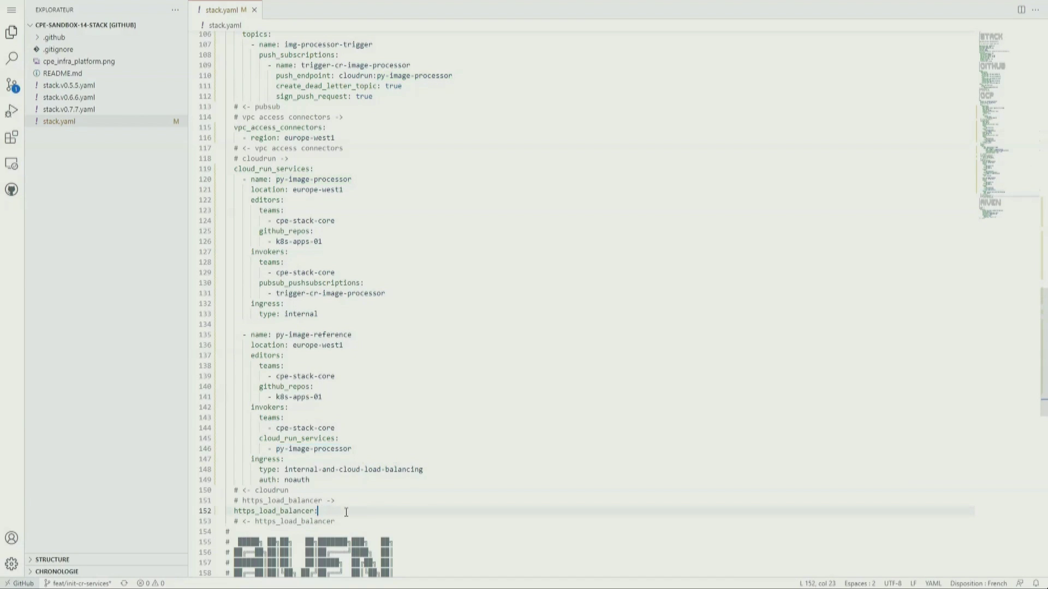
key("Return")
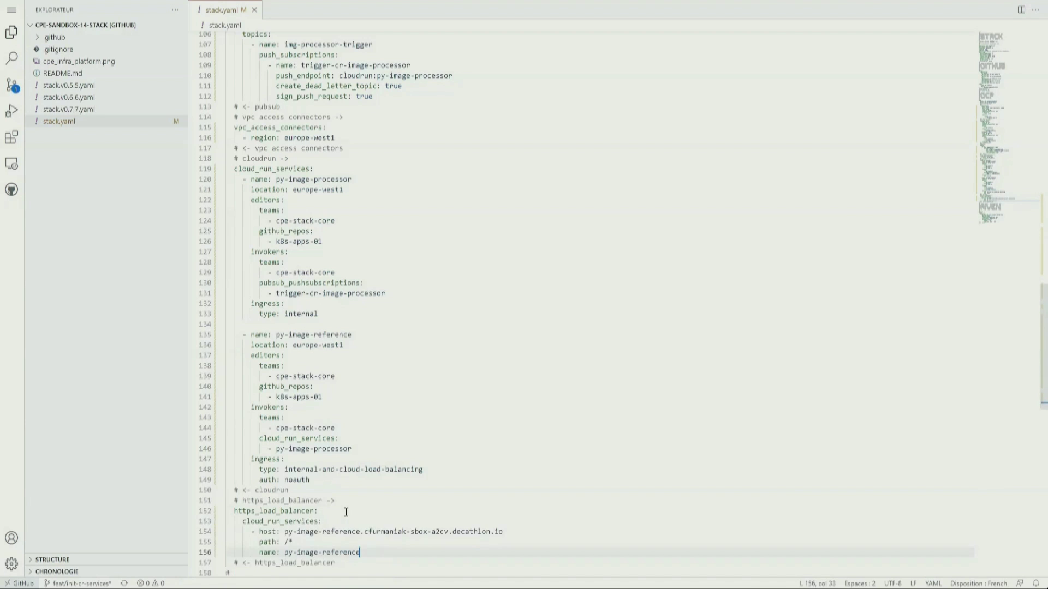
key("Tab")
scroll(444, 519, "down", 4)
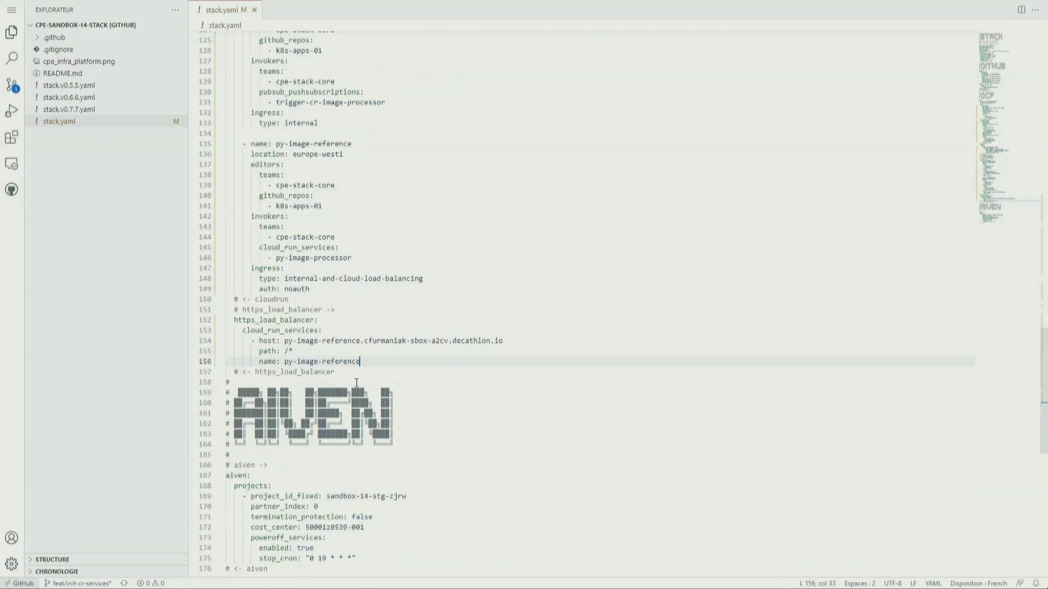
key("shift+Right")
key("shift+Right")
key("shift+Right")
key("shift+Right")
key("shift+Right")
key("shift+Right")
key("shift+Right")
key("shift+Right")
key("shift+Right")
key("shift+Right")
key("shift+Right")
key("shift+Right")
key("shift+Right")
key("shift+Right")
key("shift+Right")
key("shift+Right")
key("shift+Right")
key("shift+Right")
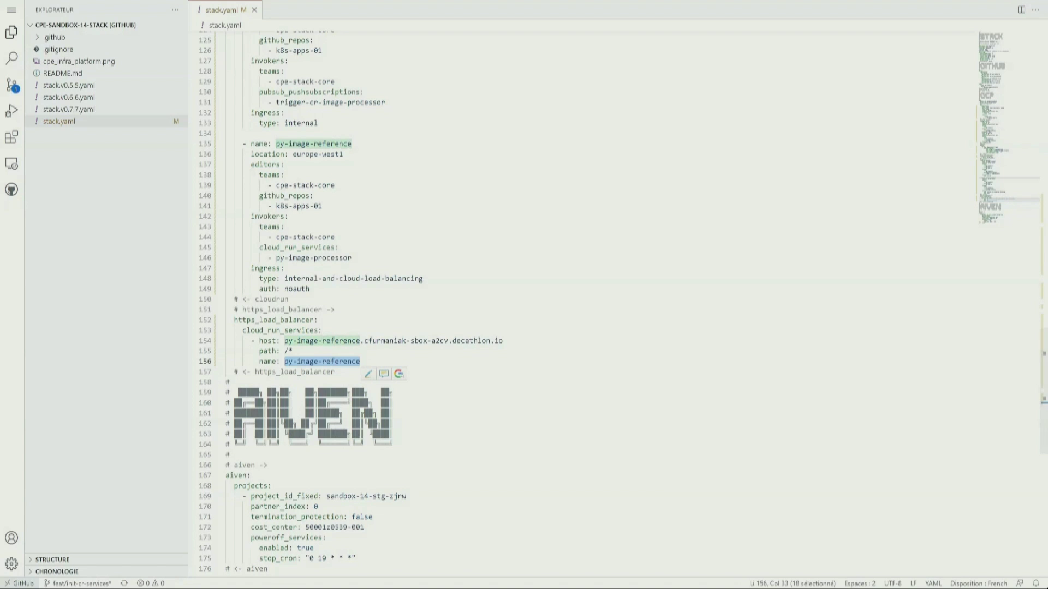
Add PostgreSQL 14 instance cloudrun-demo-01 (plan startup-4, europe-west1) to the Aiven project, with database image_reference, its users, schema img_ref and pool fastapi
scroll(365, 479, "down", 3)
left_click(364, 480)
key("Return")
key("shift+Home")
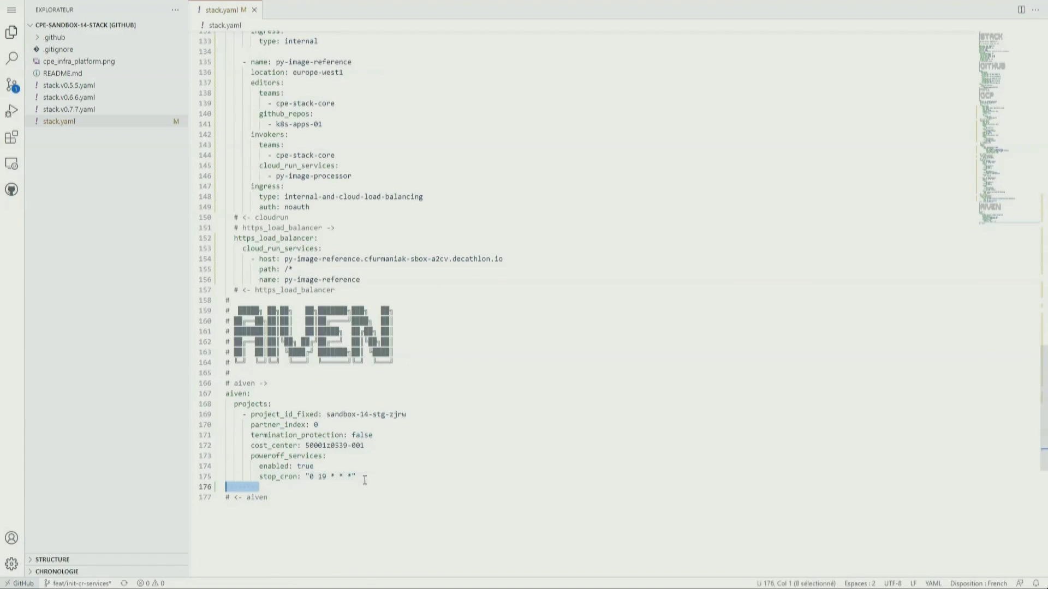
key("ctrl+v")
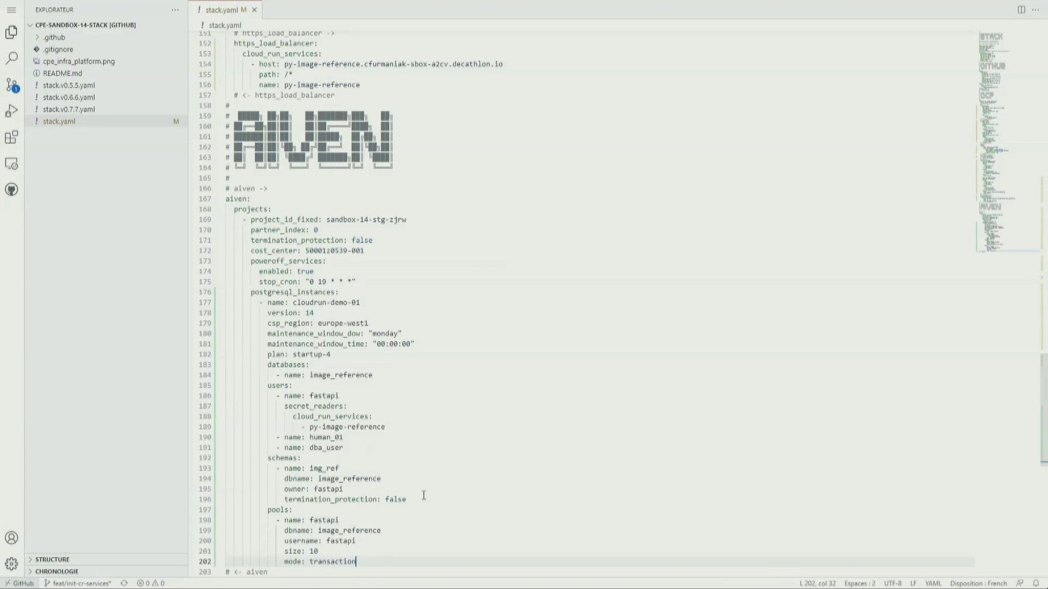
left_click_drag(294, 303, 351, 304)
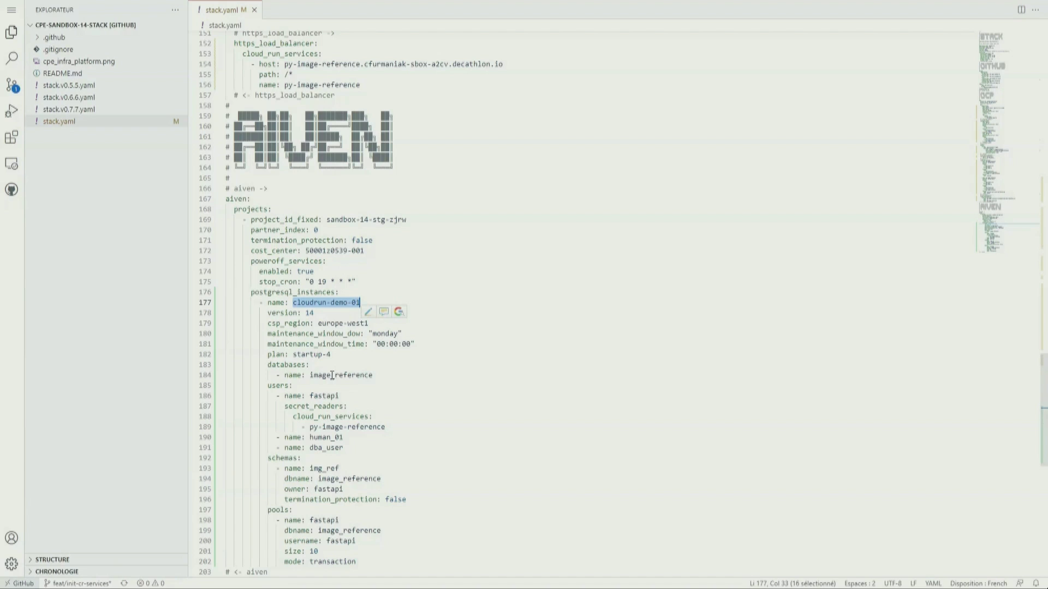
left_click_drag(310, 375, 372, 373)
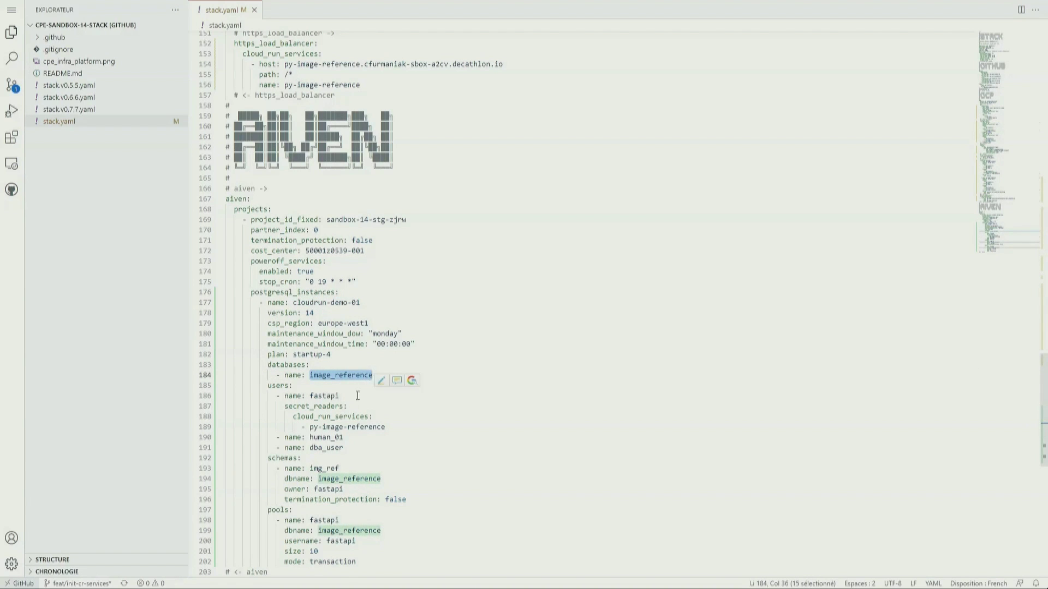
double_click(327, 397)
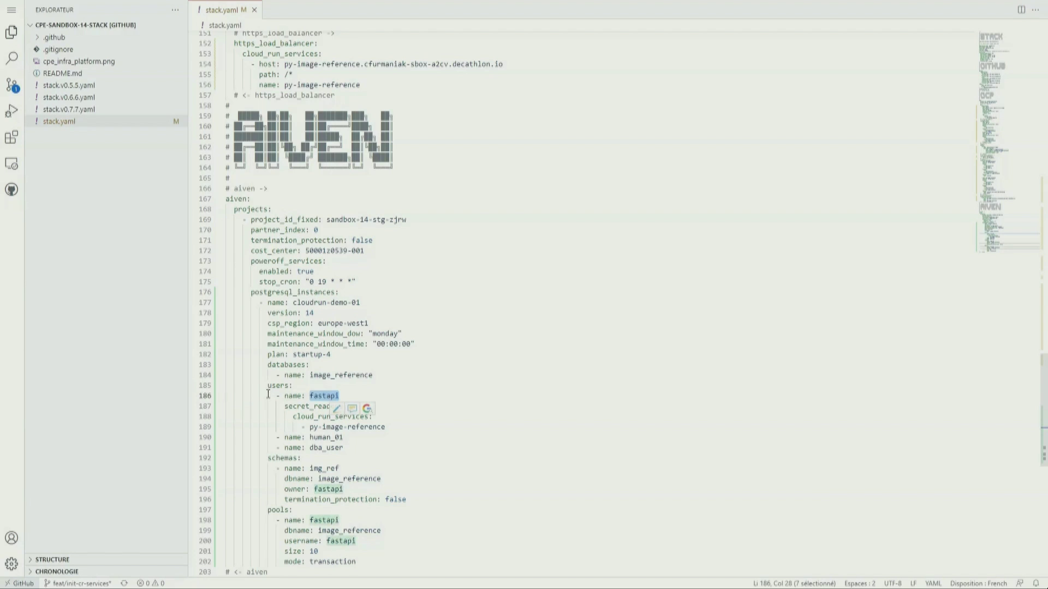
Commit stack.yaml with the message "feat: init cr services and dependencies" and create a pull request from feat/init-cr-services into main
left_click(15, 88)
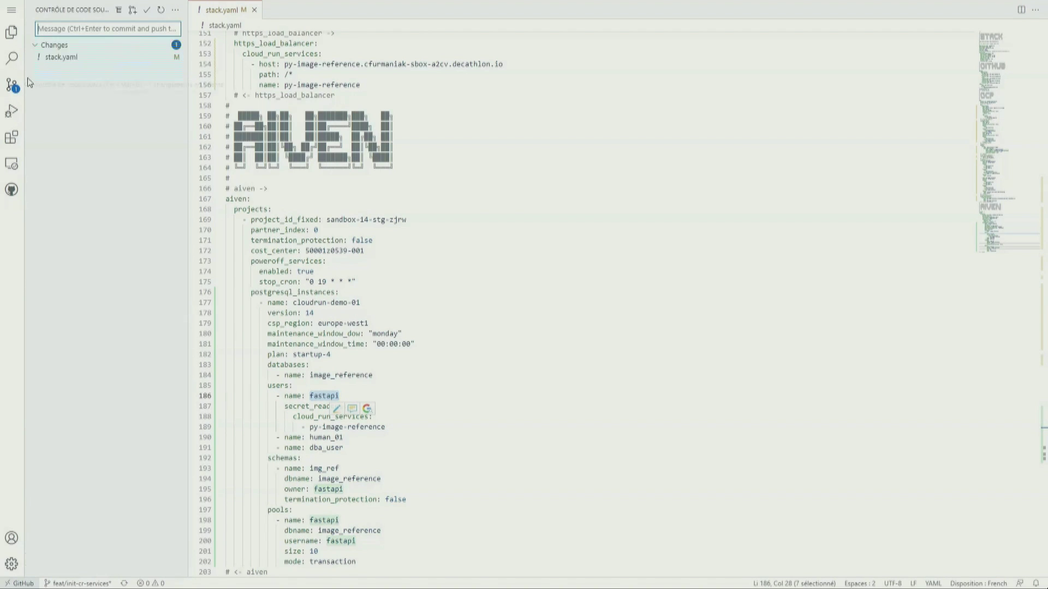
left_click(54, 29)
type("feat: init cr services and dependencies")
left_click(147, 11)
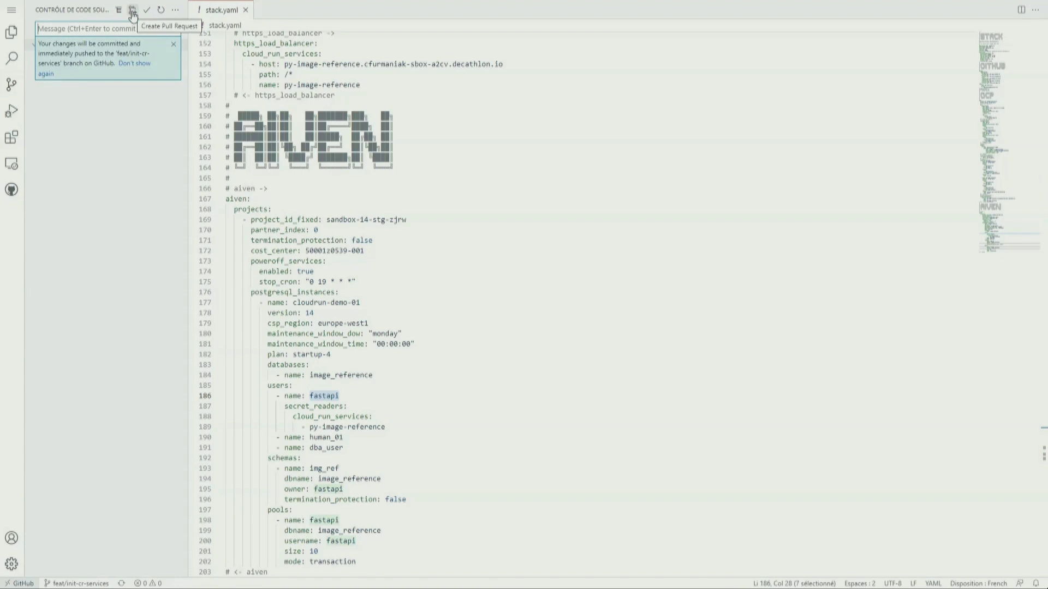
left_click(133, 9)
left_click(158, 299)
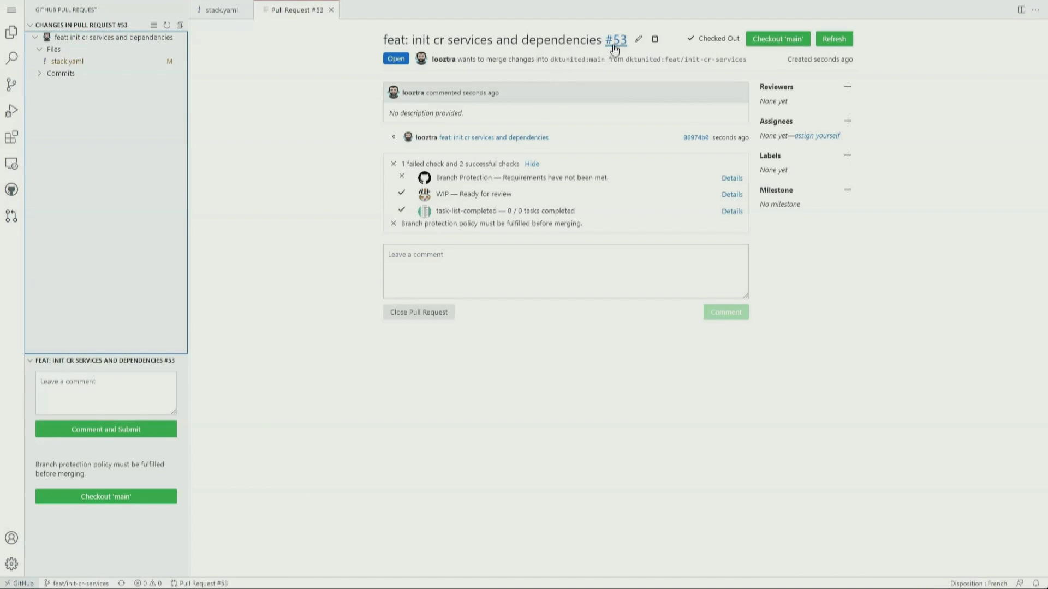
Open pull request #53 on GitHub and examine the Update stack infrastructure job of its Stack Provisioning workflow run
left_click(615, 43)
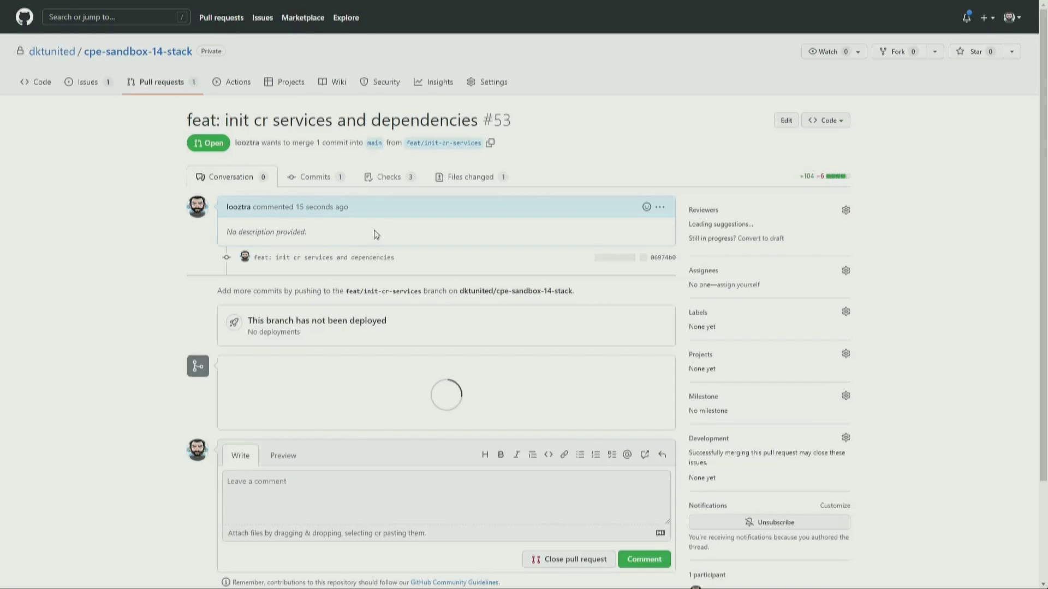
left_click(388, 180)
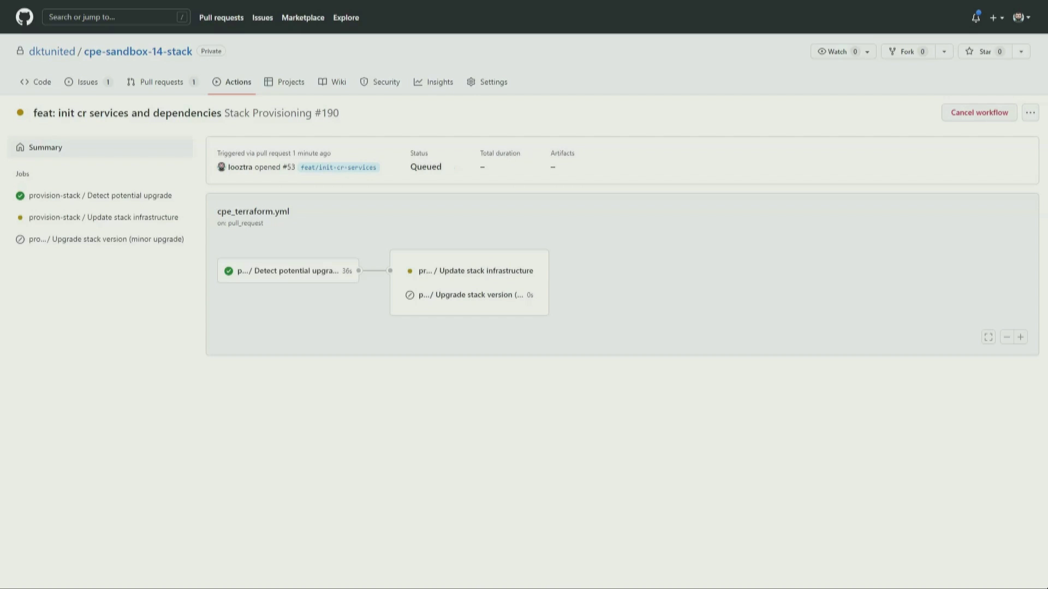
left_click(516, 272)
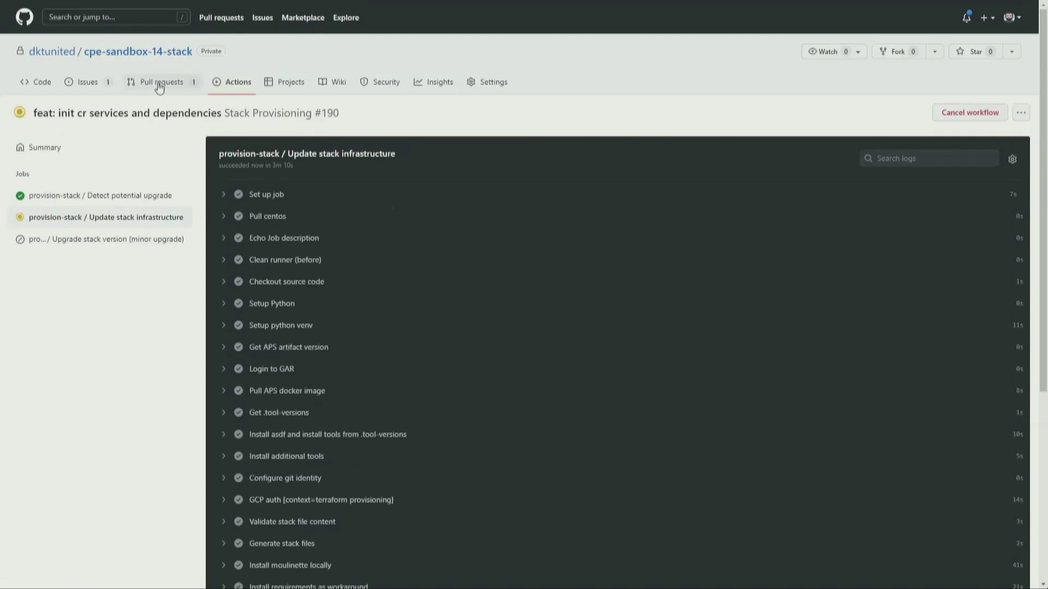
Return to the pull request, expand the Terraform plan in the github-actions comment and review its summary of planned changes
left_click(159, 86)
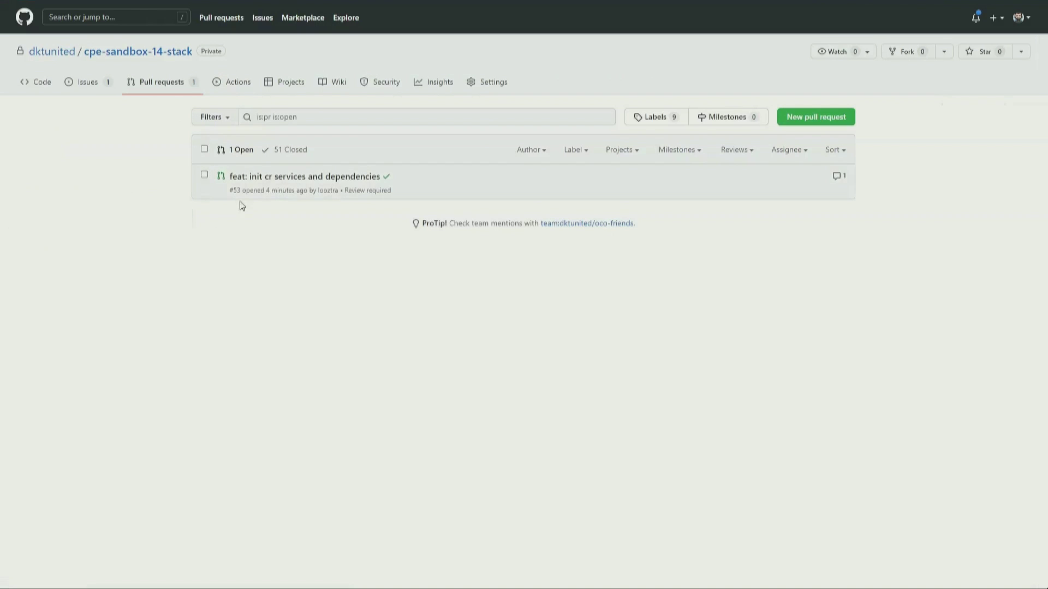
left_click(254, 179)
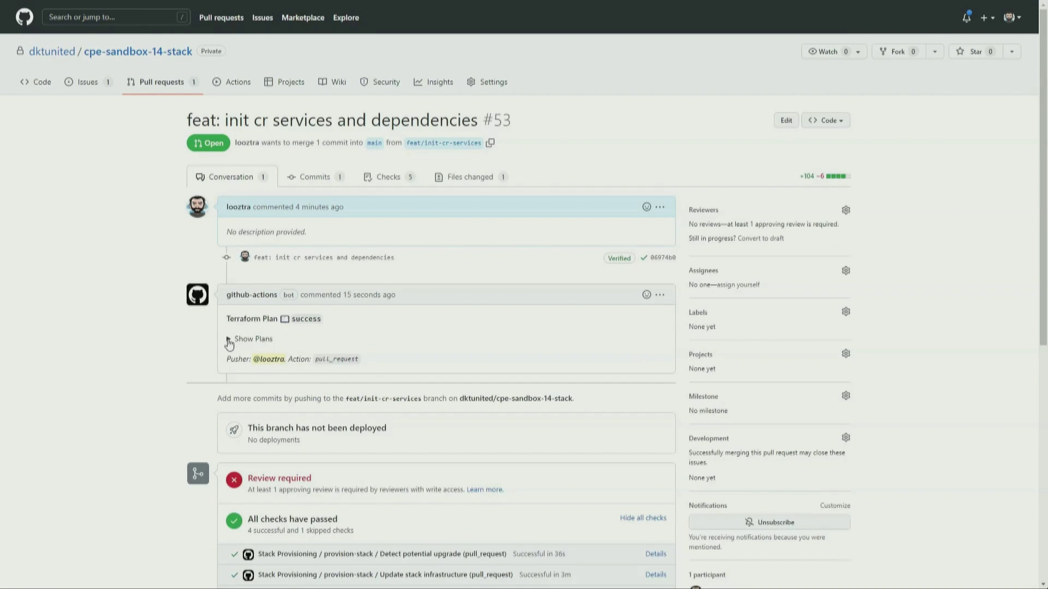
left_click(229, 340)
scroll(130, 401, "down", 6)
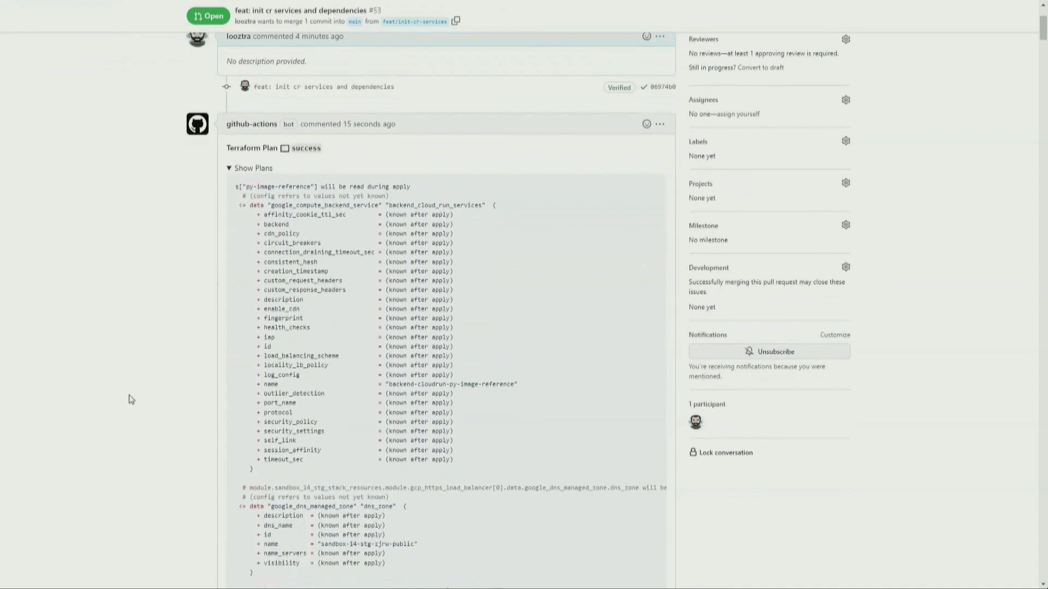
scroll(417, 379, "down", 15)
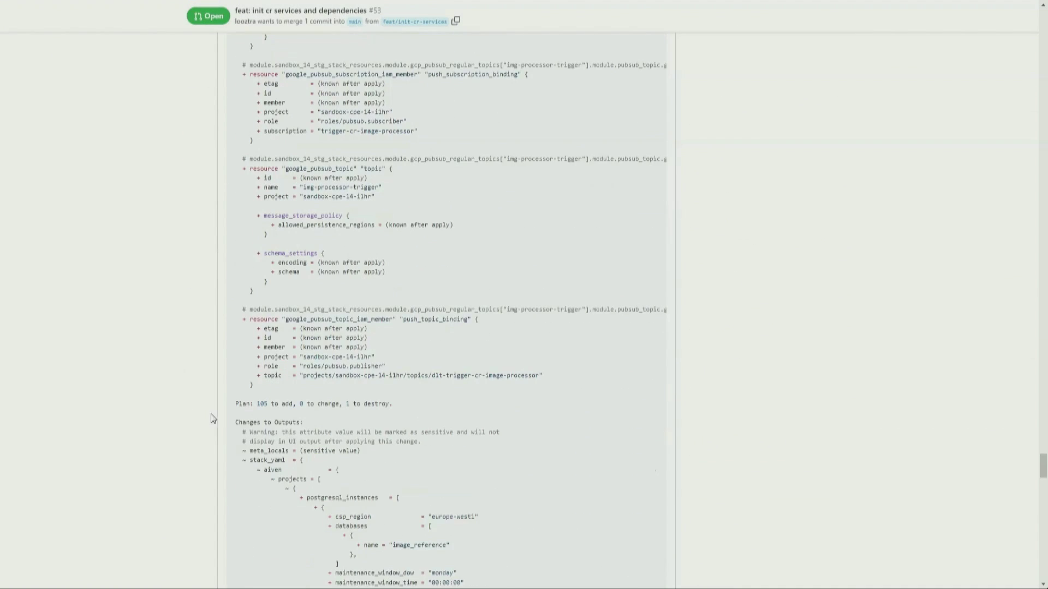
left_click_drag(236, 403, 416, 408)
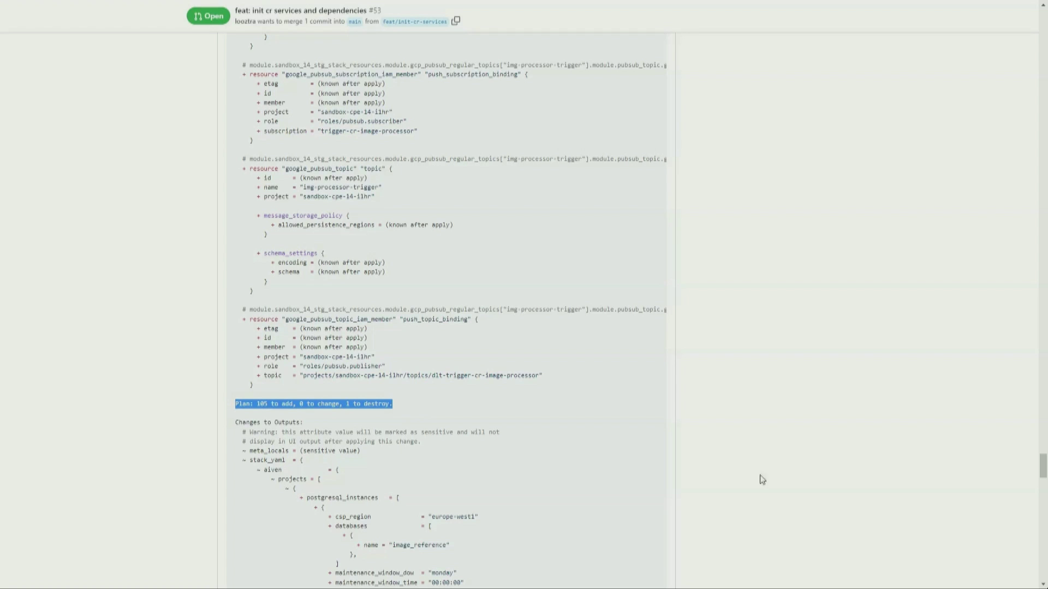
Merge pull request #53 into main and open the repository's workflow runs
key("End")
left_click(230, 292)
left_click(255, 310)
left_click(253, 312)
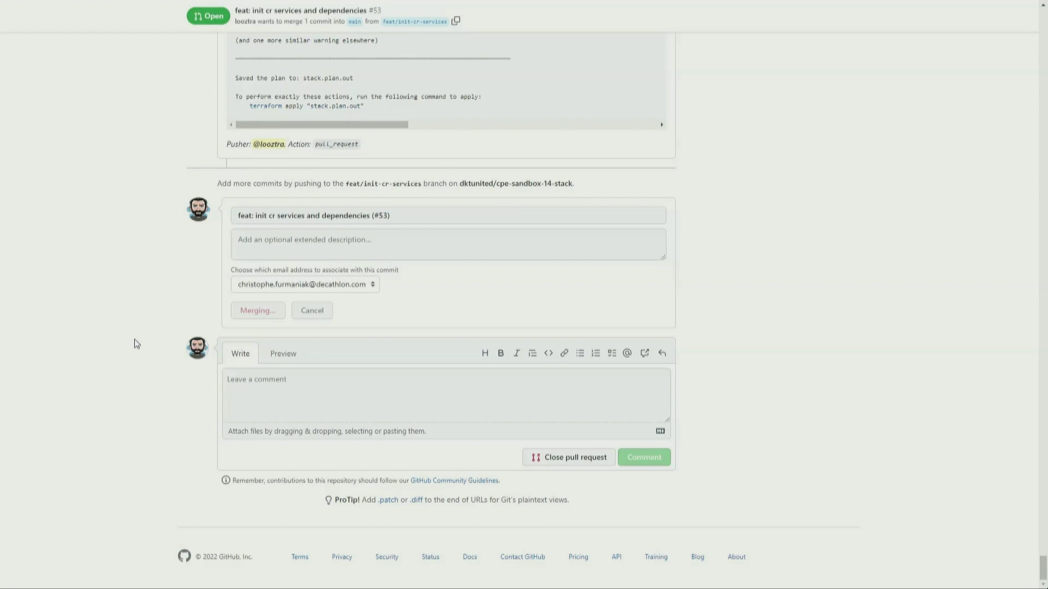
key("Home")
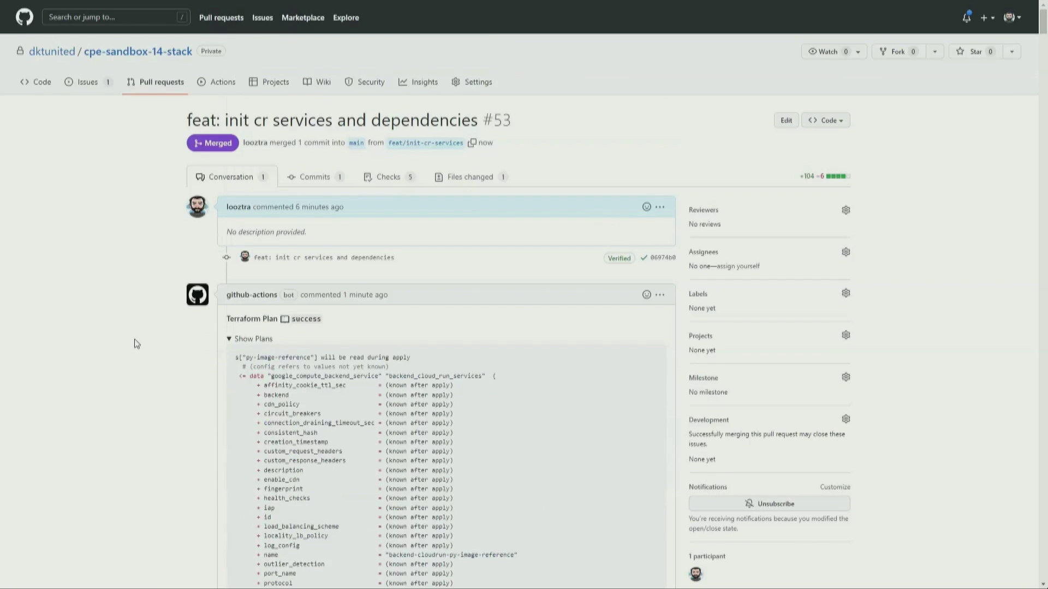
left_click(227, 87)
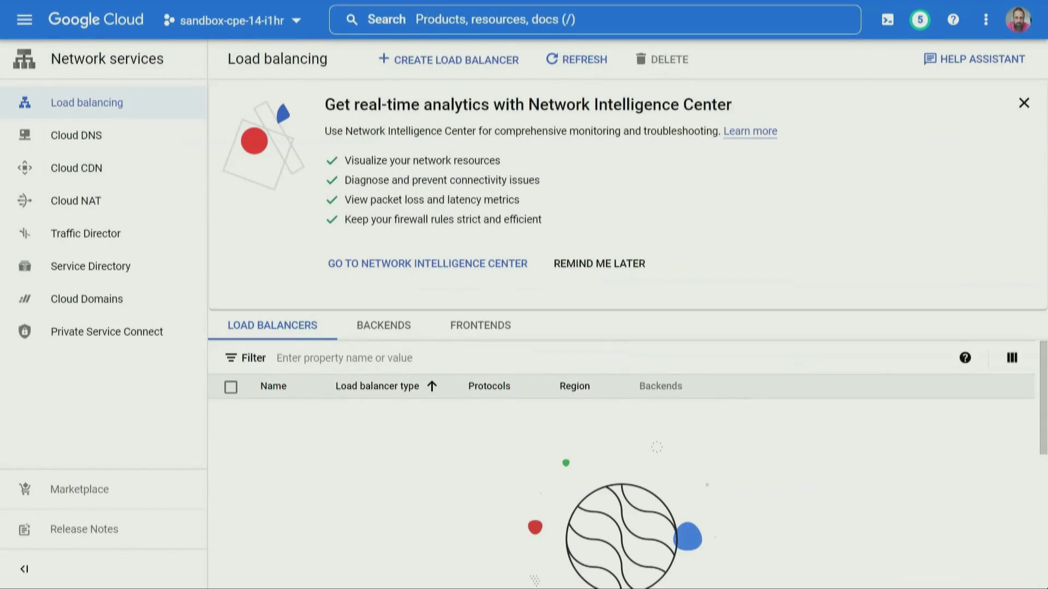
In the Google Cloud console, search for "cloud run" and open the Cloud Run services list of the sandbox project
left_click(442, 19)
type("c")
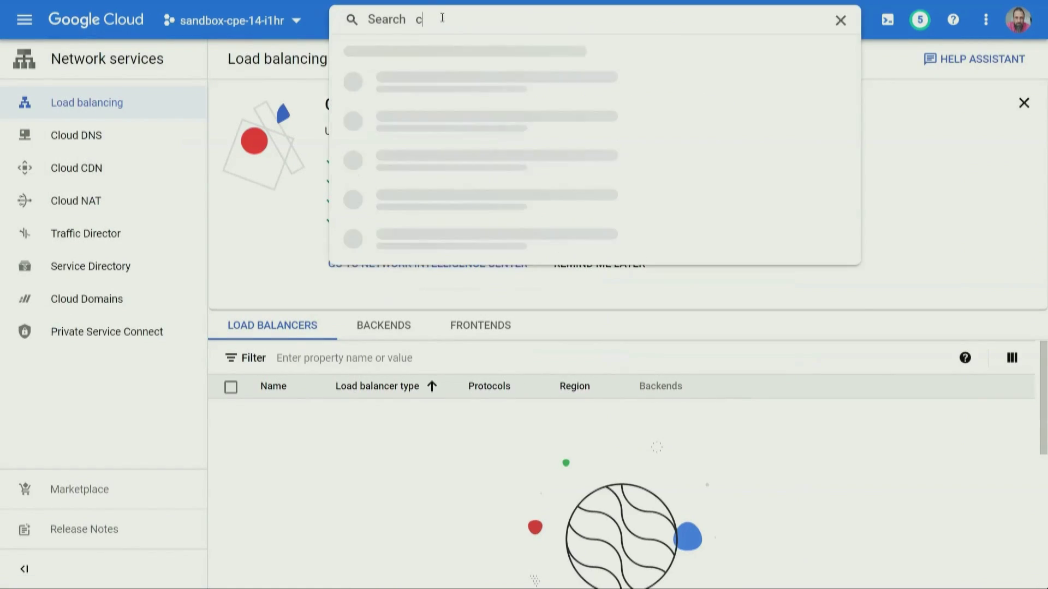
type("loud run")
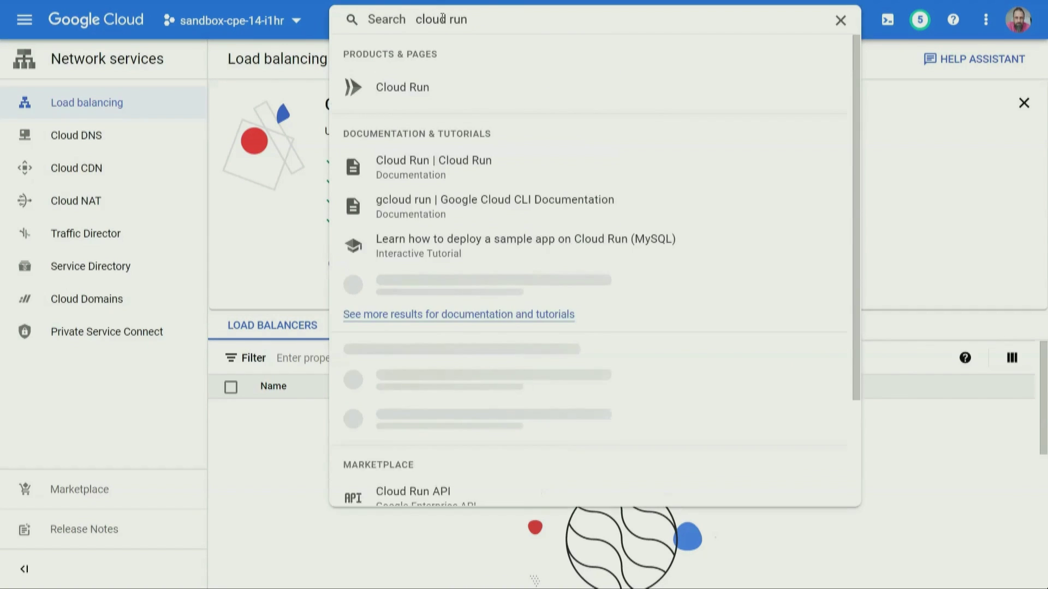
left_click(410, 86)
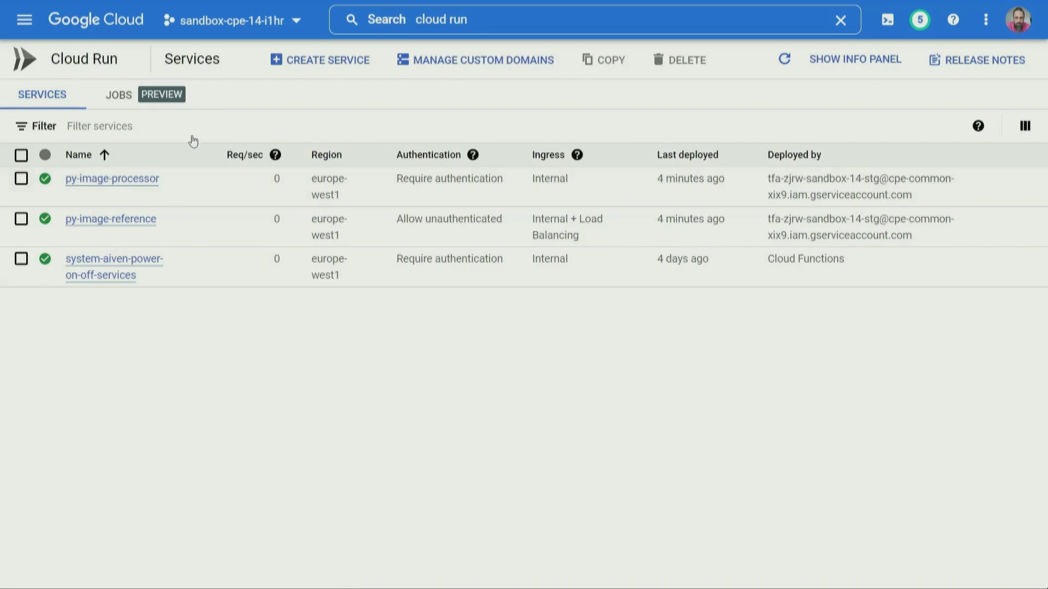
Search the console for "buckets" and open the Cloud Storage bucket list
left_click(407, 20)
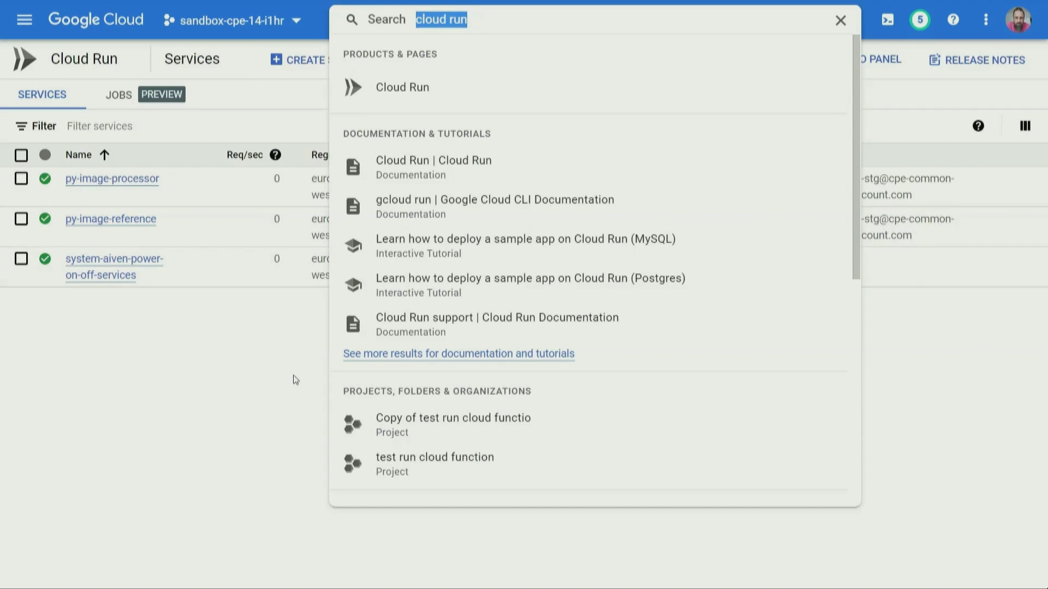
type("buckets")
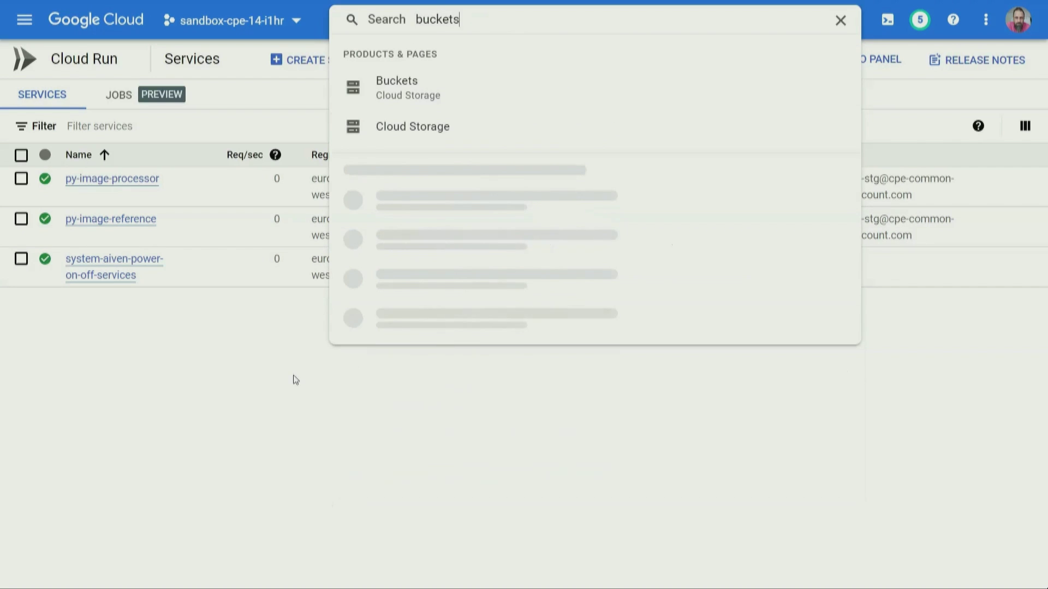
left_click(391, 94)
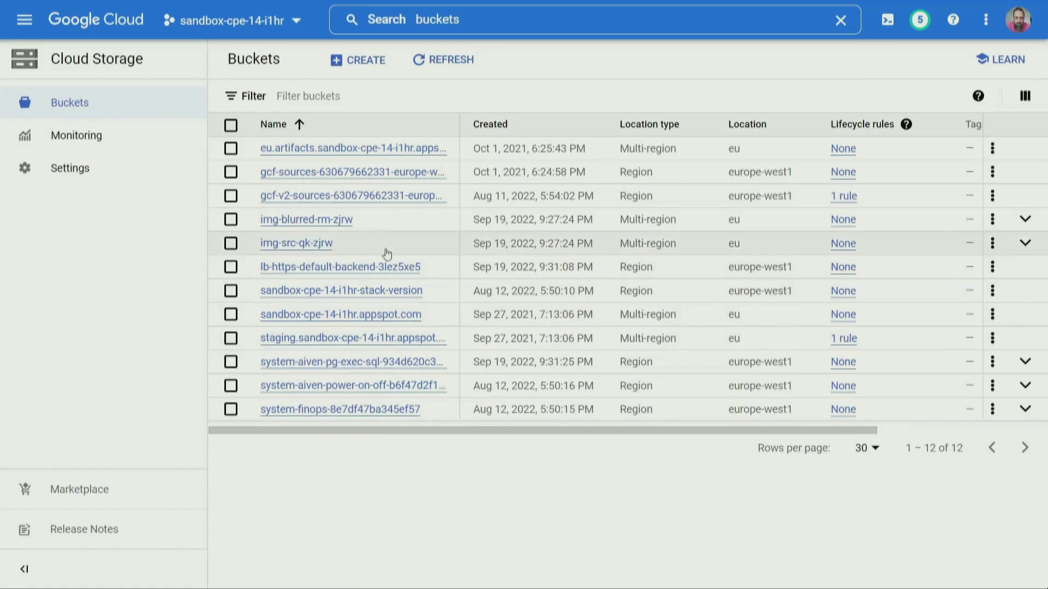
Filter the bucket list by "img" to check the image buckets
left_click_drag(376, 226, 260, 217)
left_click(337, 97)
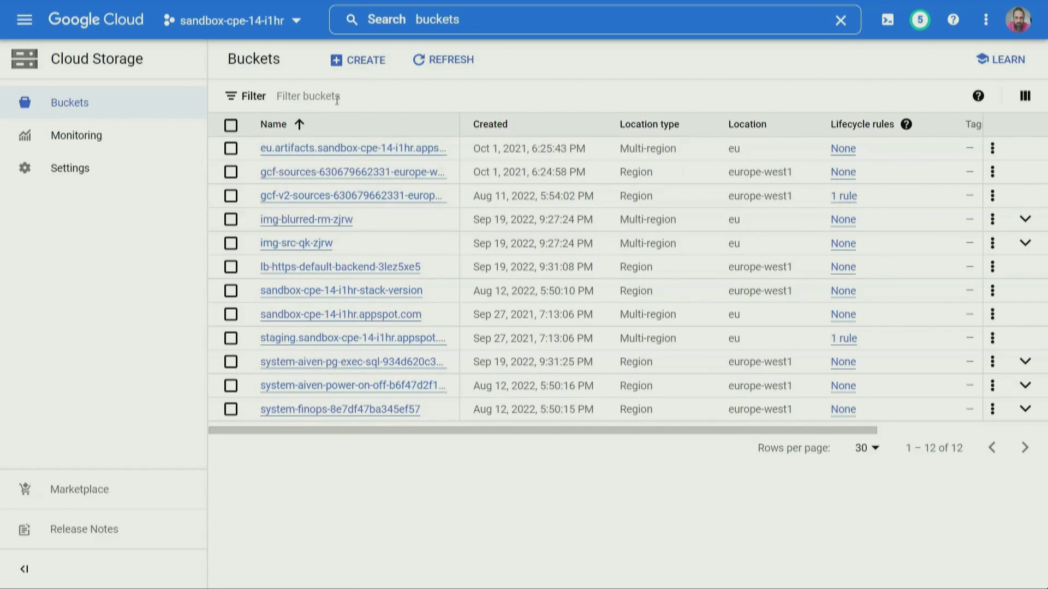
type("img")
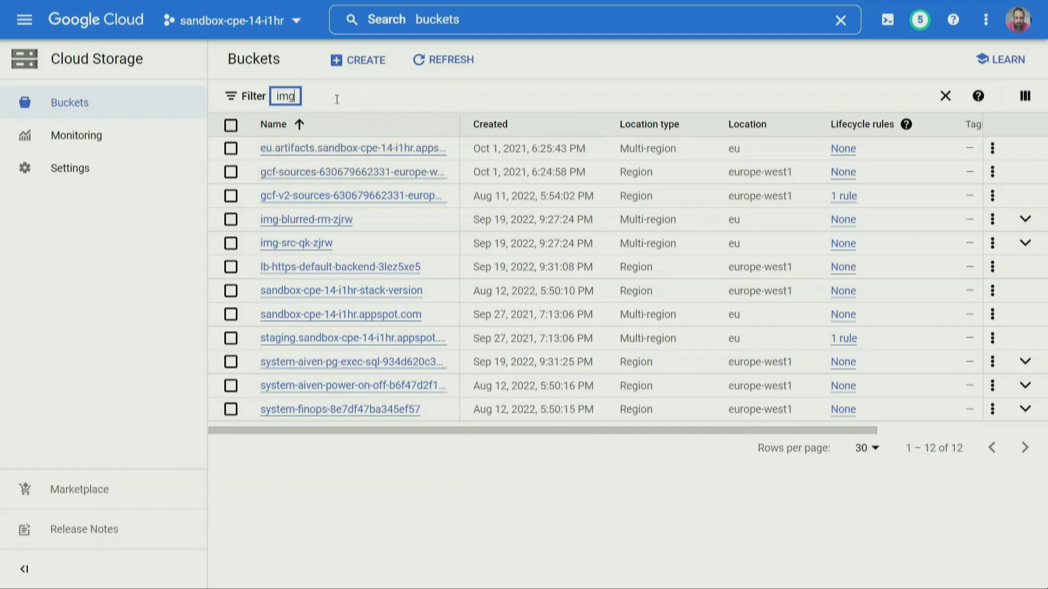
key("Return")
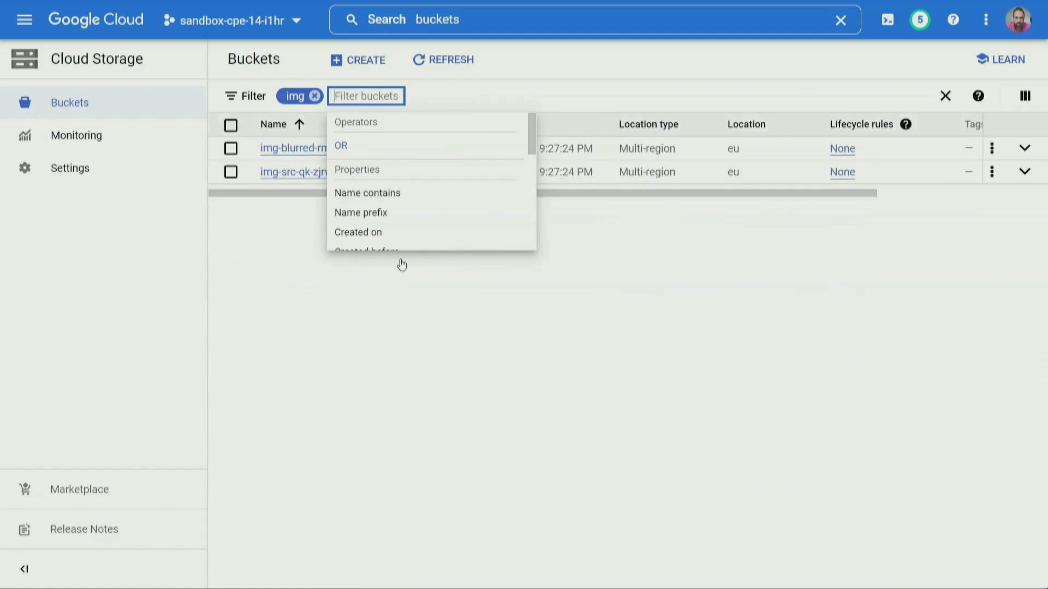
left_click(343, 332)
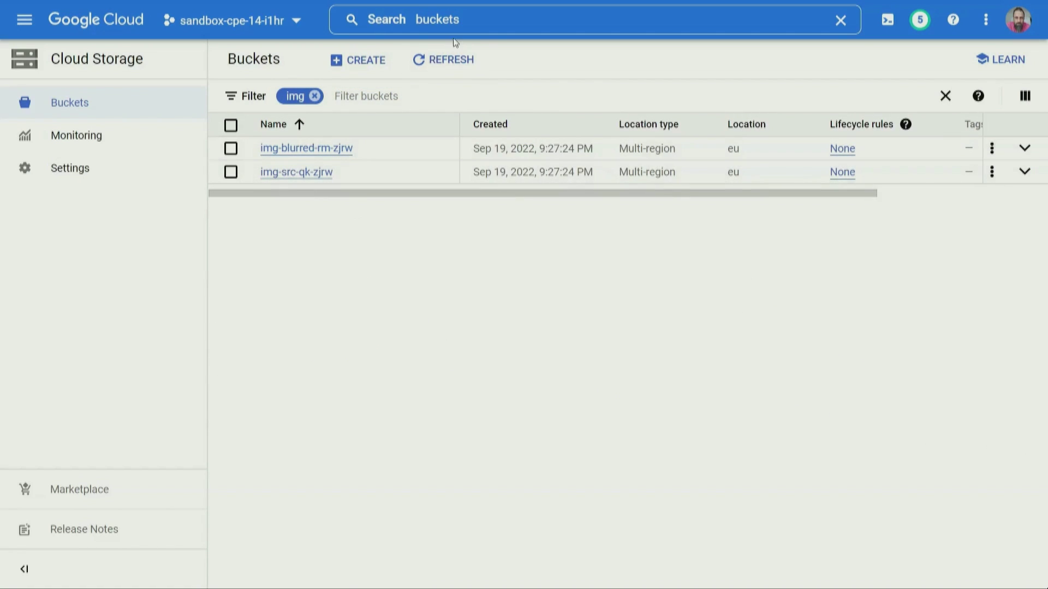
Search the console for "pub sub", check the img-processor-trigger topic, and check the docker repository in Artifact Registry
left_click_drag(466, 22, 413, 19)
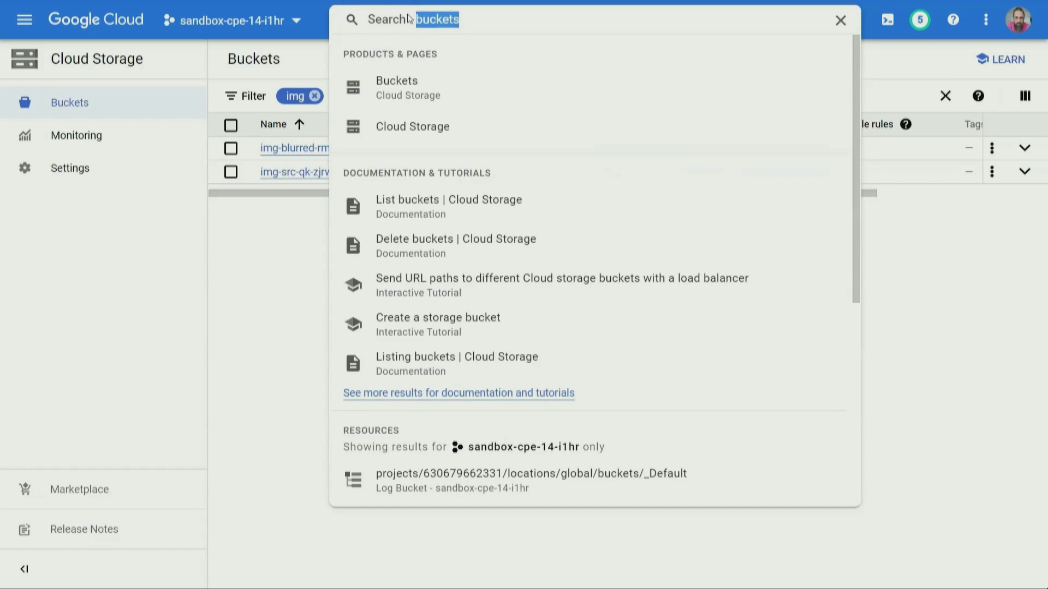
type("pub sub")
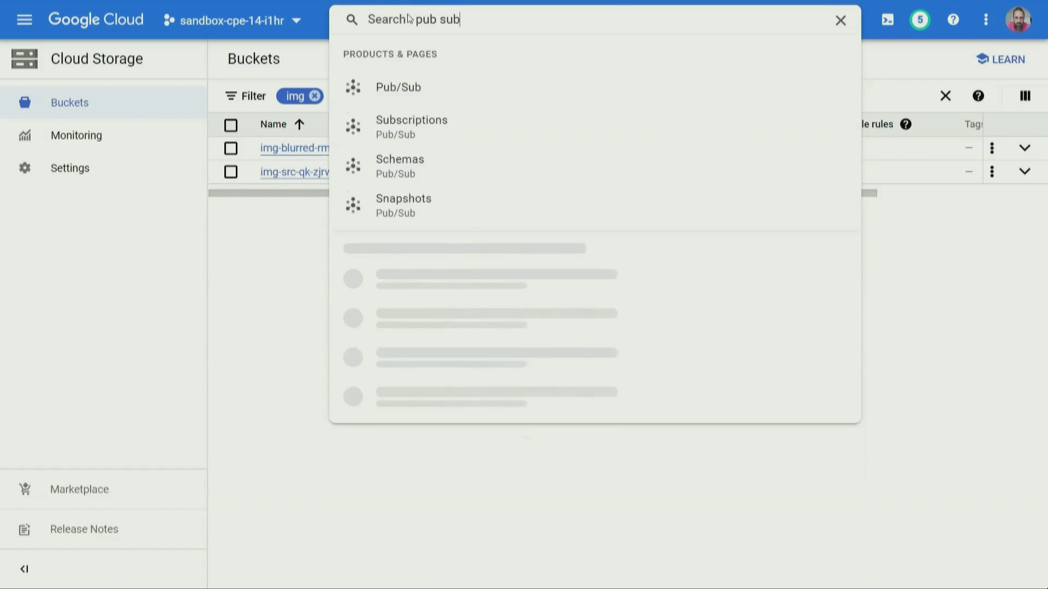
left_click(414, 88)
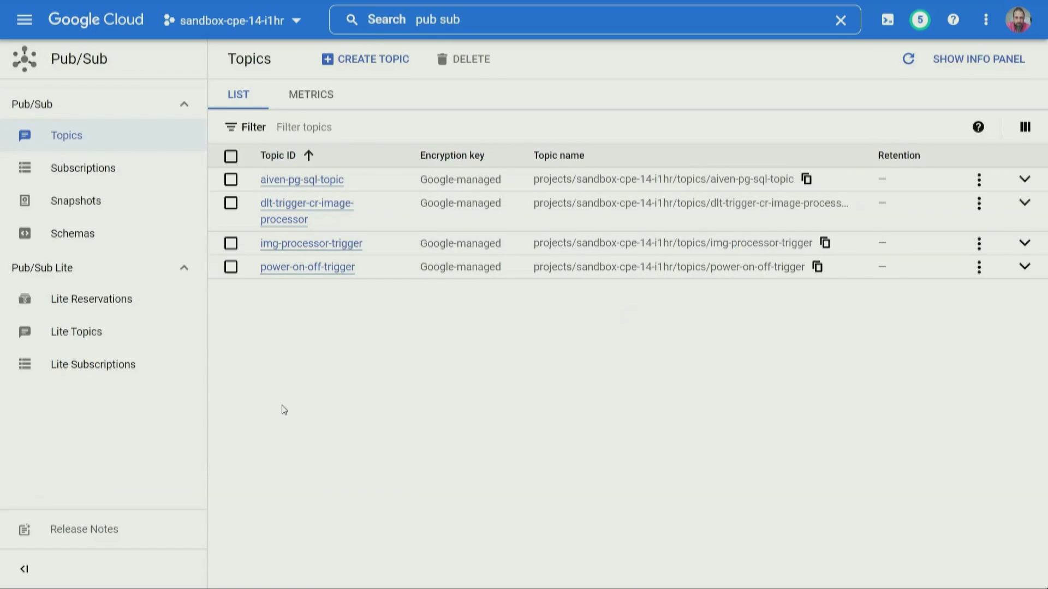
left_click_drag(376, 250, 260, 247)
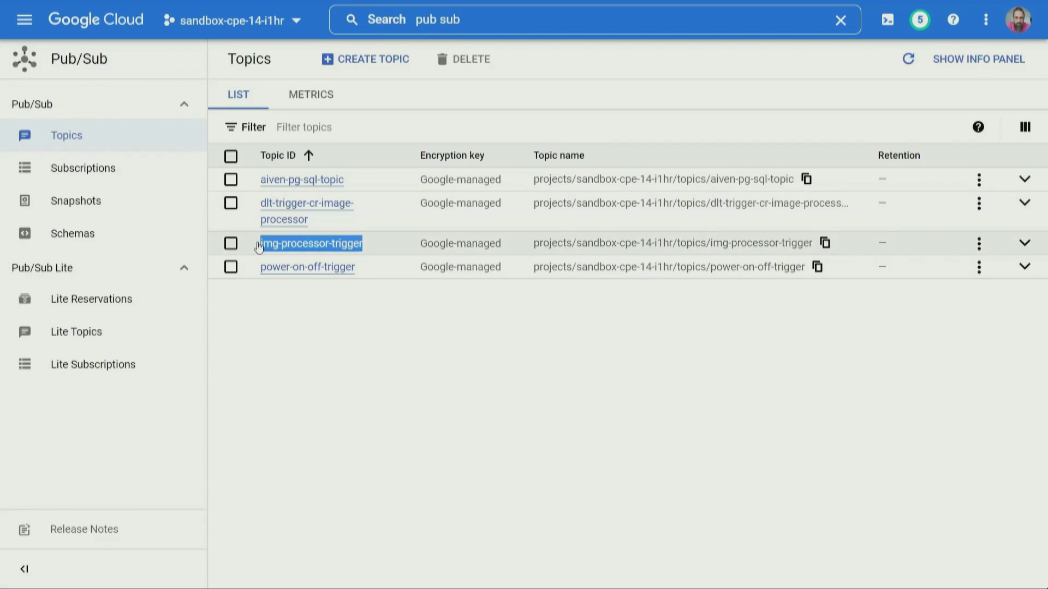
left_click(315, 350)
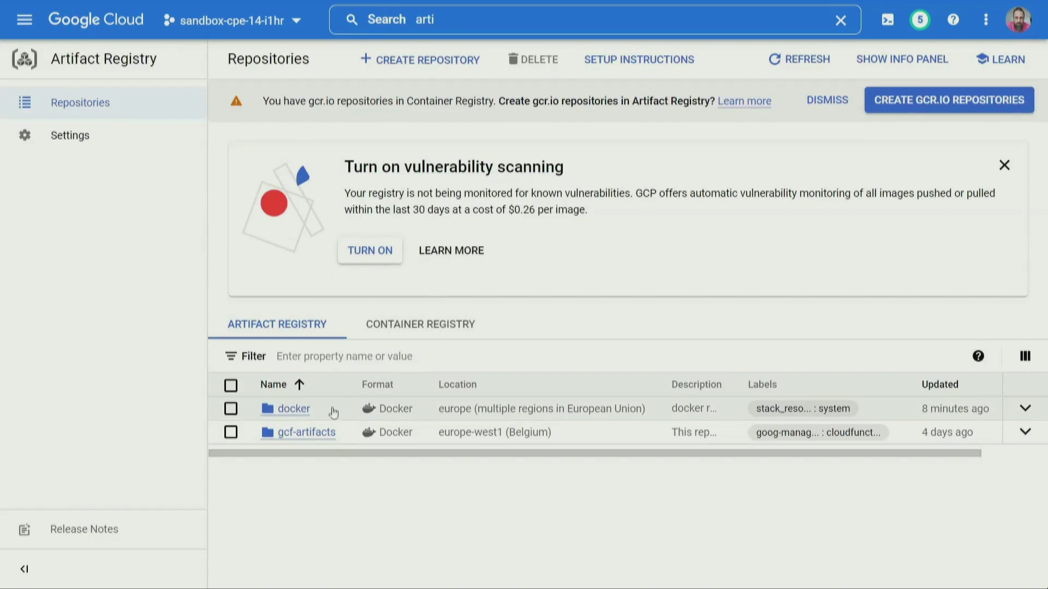
left_click_drag(333, 414, 274, 410)
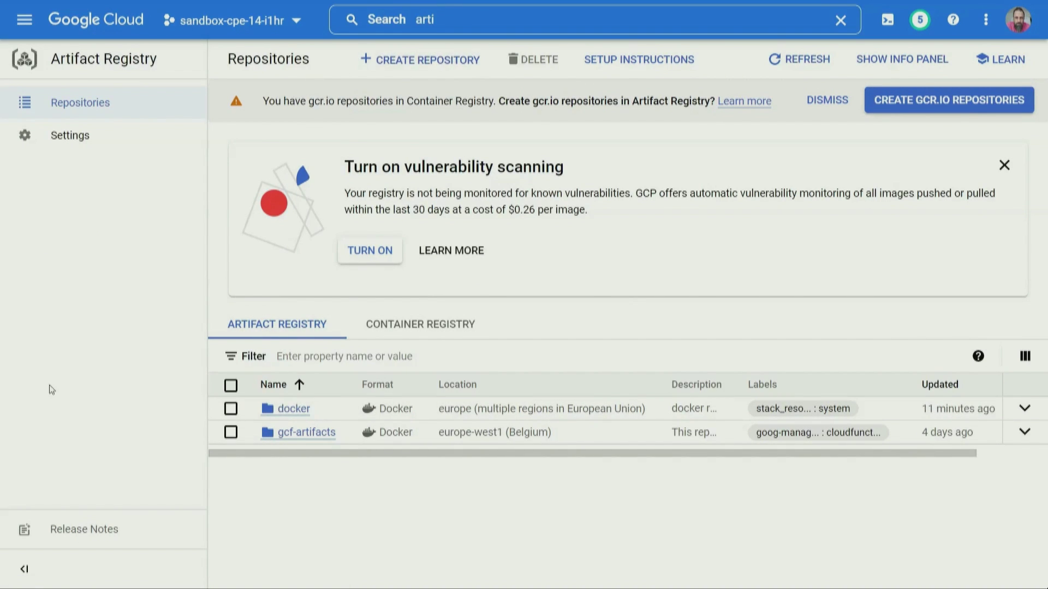
Search the console for "cloud func" and review the deployed functions in the Cloud Functions list
left_click(393, 17)
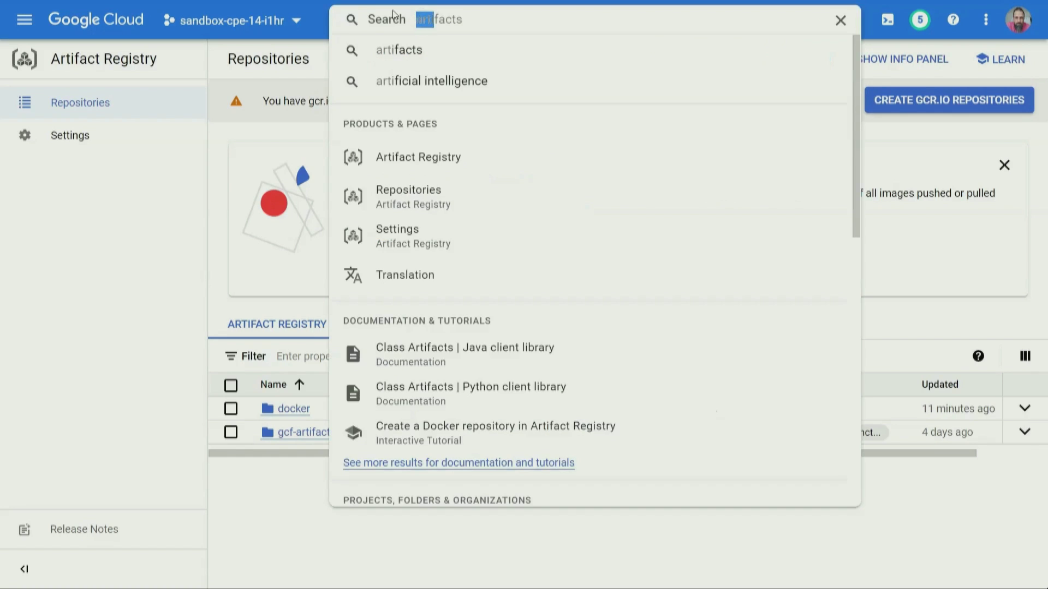
type("cloud func")
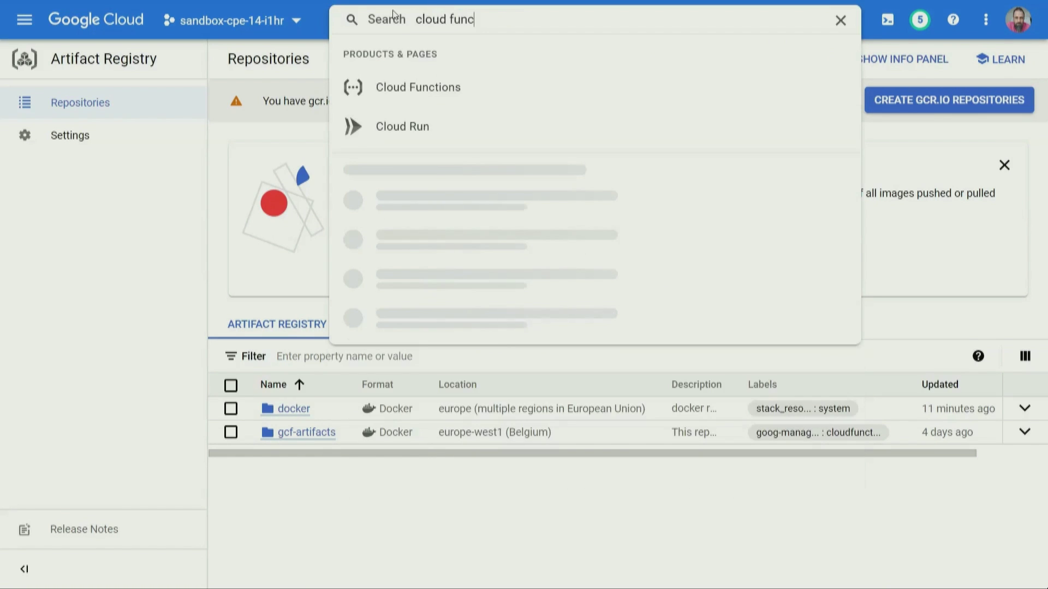
left_click(415, 88)
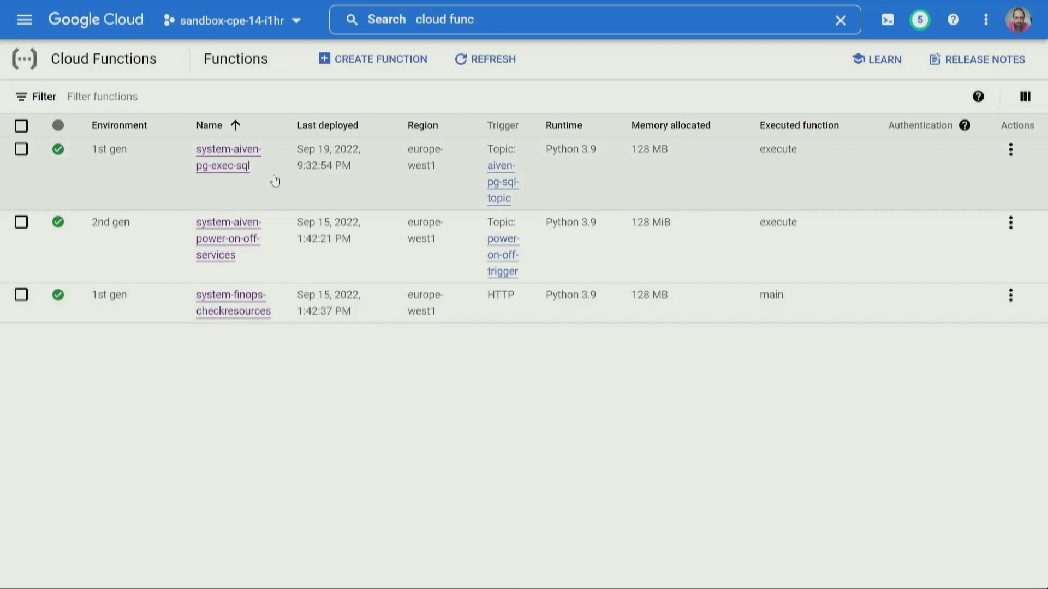
left_click_drag(267, 176, 196, 151)
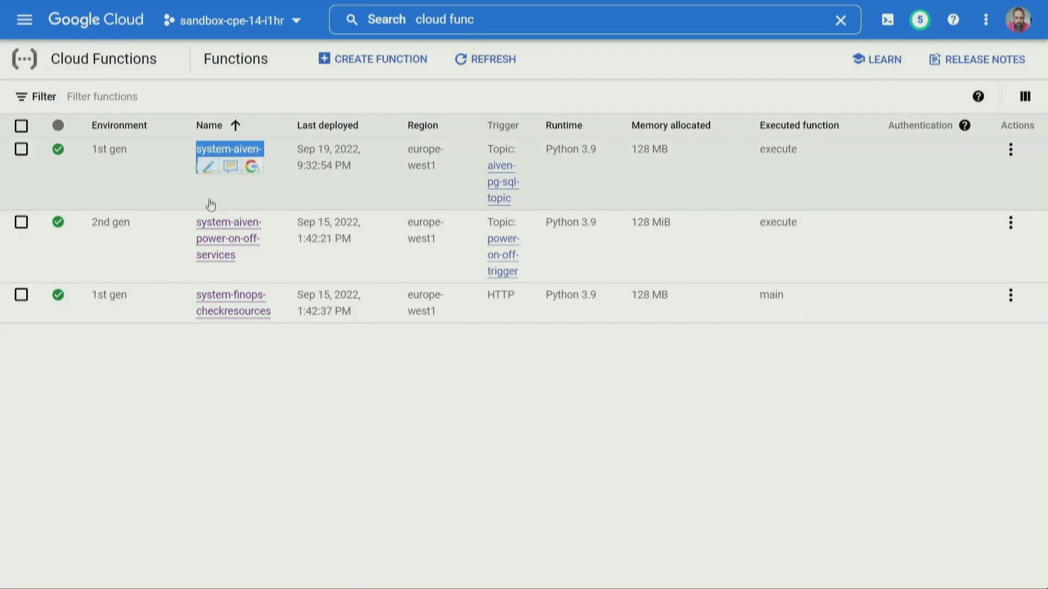
left_click_drag(261, 270, 191, 232)
left_click_drag(282, 318, 185, 304)
left_click(176, 404)
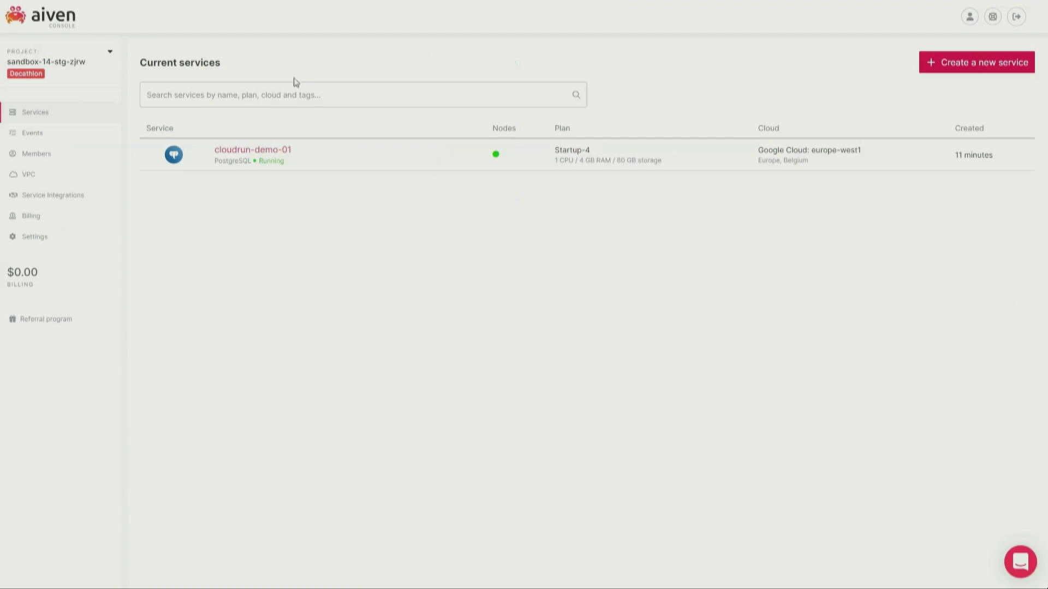
In the Aiven console, open the cloudrun-demo-01 PostgreSQL service and review its service users
left_click(286, 150)
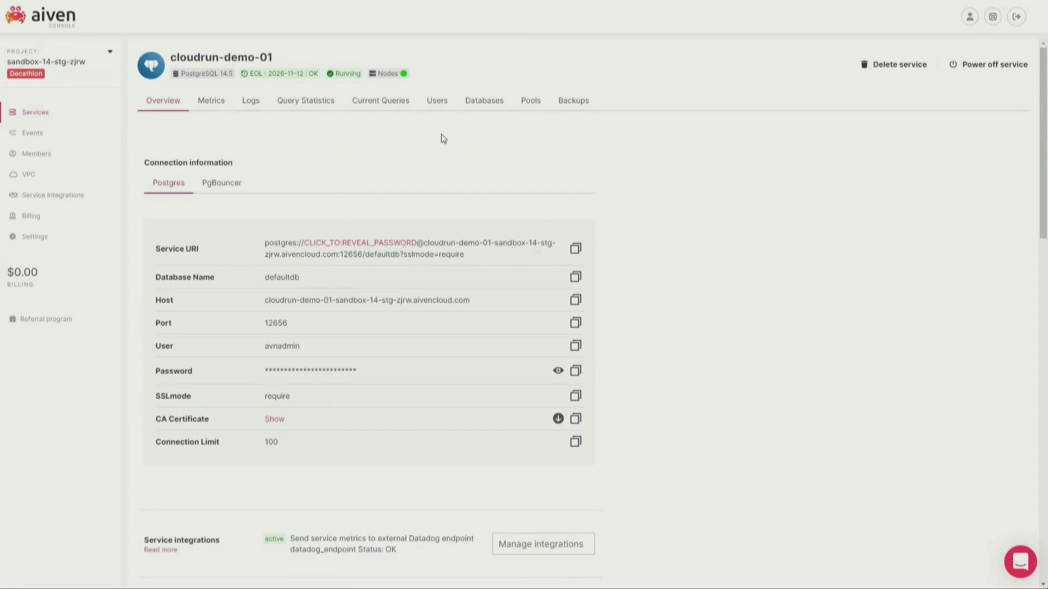
left_click(436, 101)
left_click_drag(206, 511, 131, 421)
left_click(555, 299)
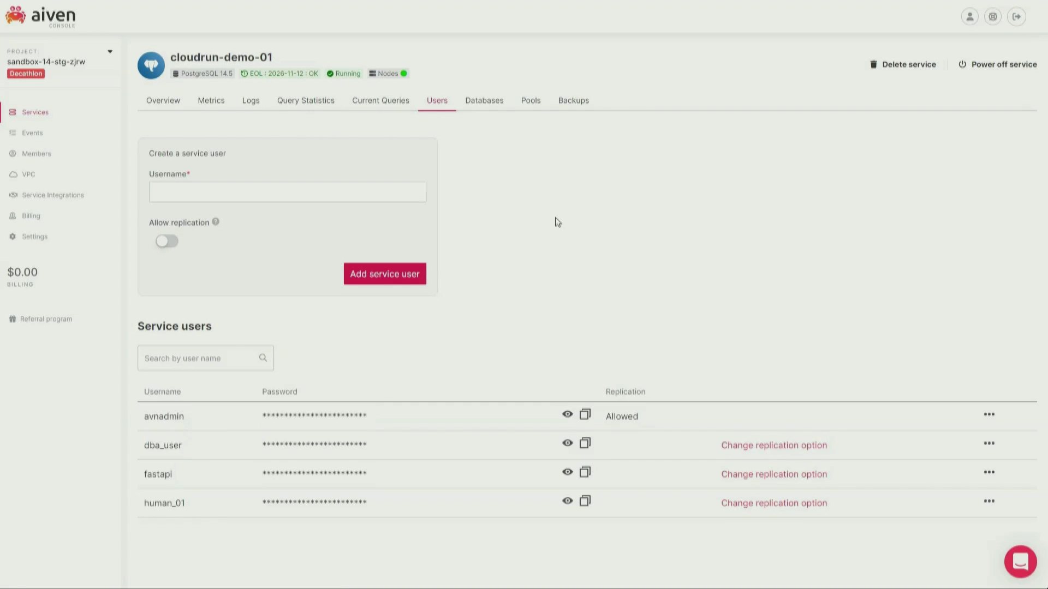
Check the databases and the fastapi connection pool of the cloudrun-demo-01 service
left_click(487, 106)
left_click_drag(215, 377, 146, 385)
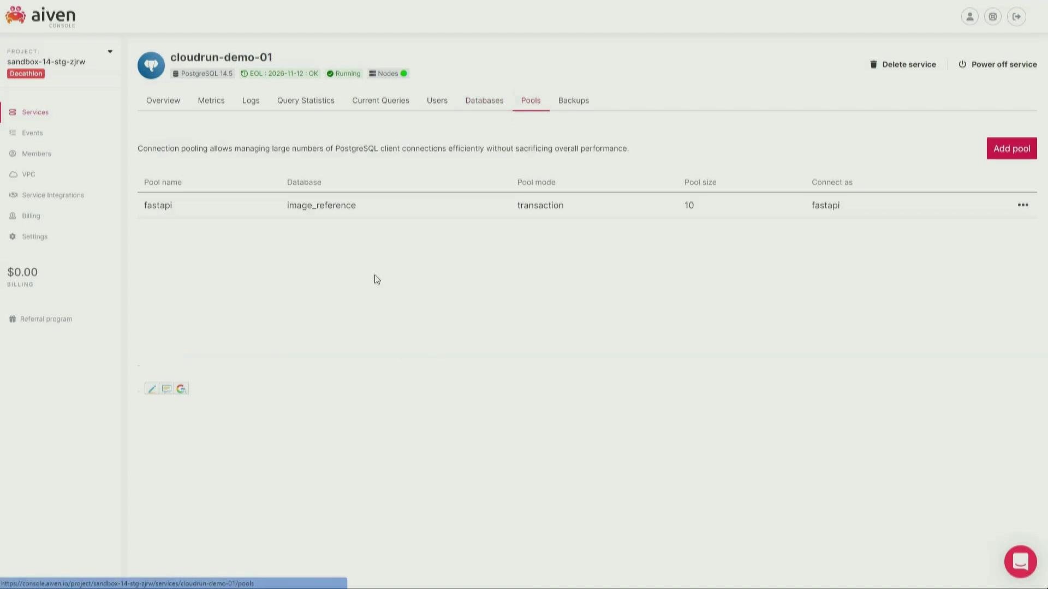
left_click_drag(367, 209, 138, 200)
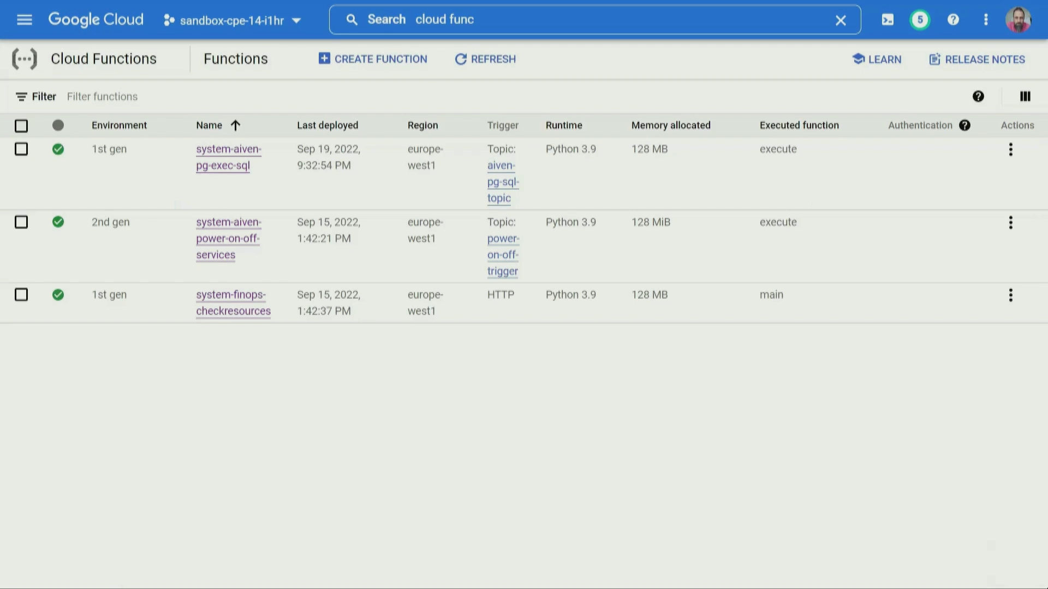
In the Google Cloud console, search for "secret manager", open the secrets list and collapse the side navigation to reveal longer secret names
left_click(496, 24)
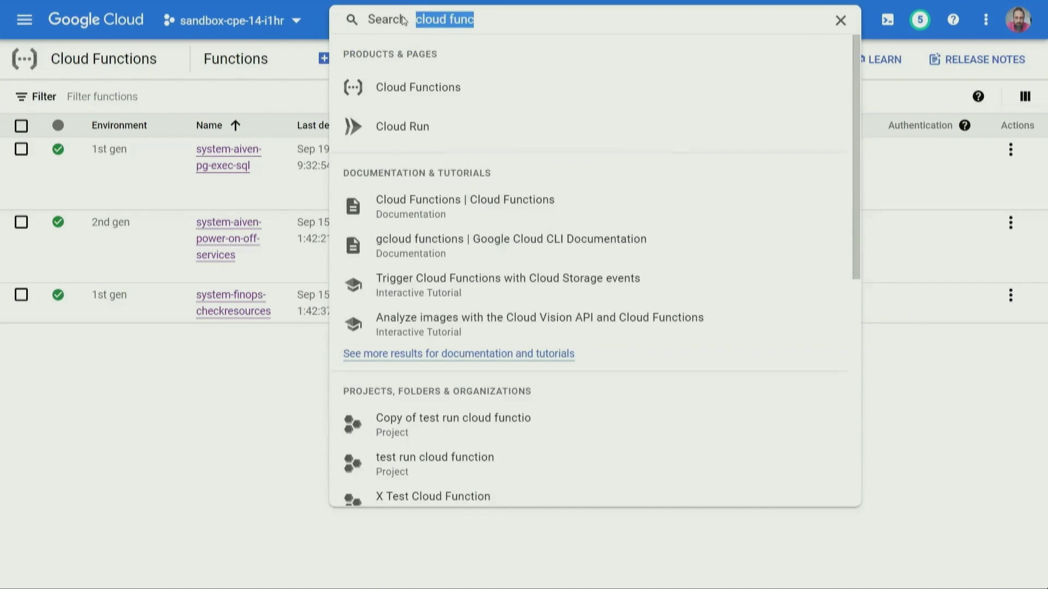
type("secret manager")
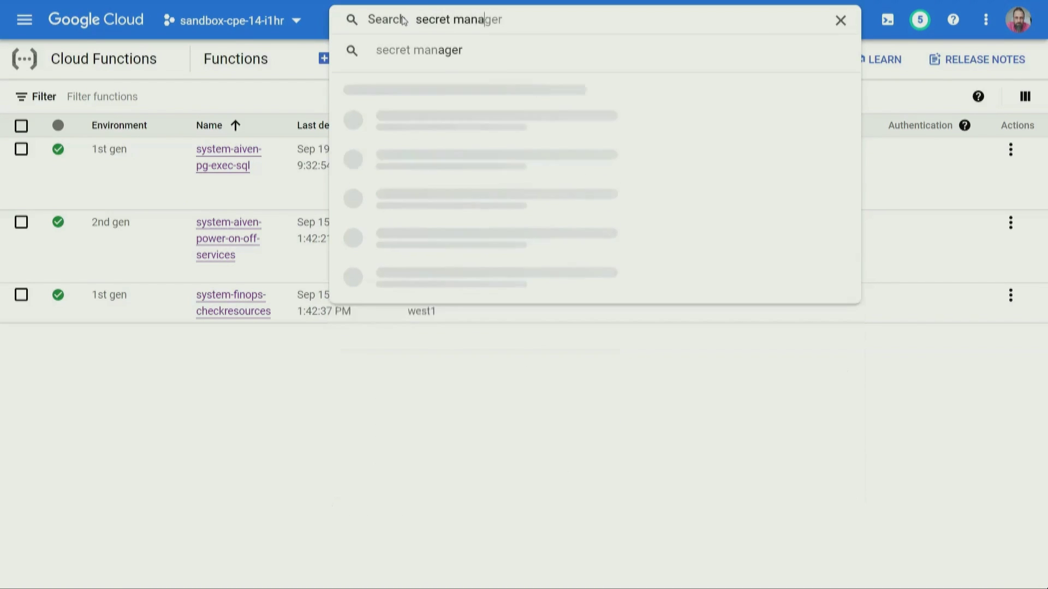
left_click(457, 86)
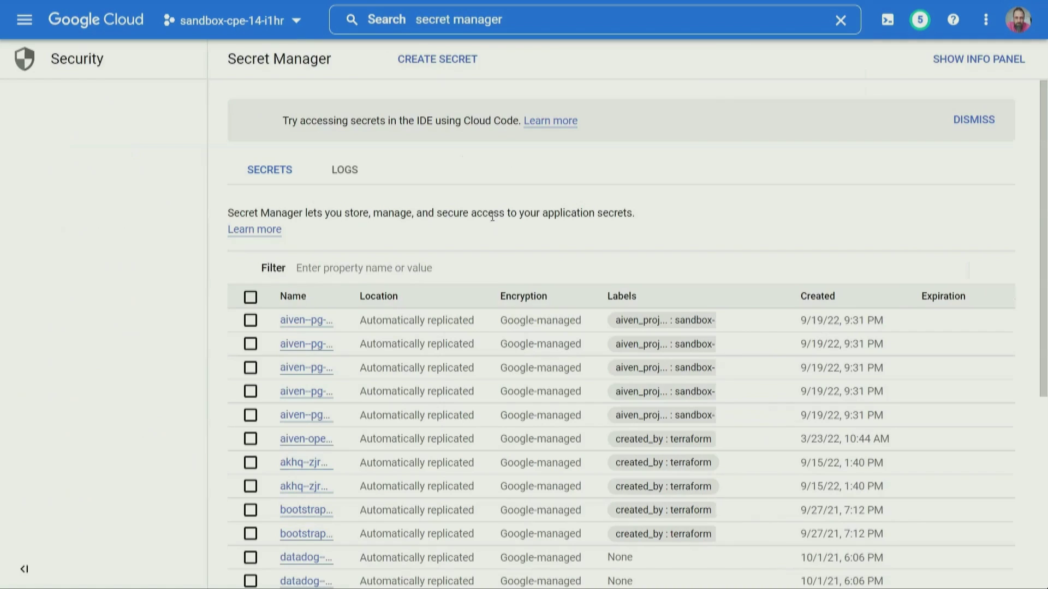
scroll(553, 261, "down", 3)
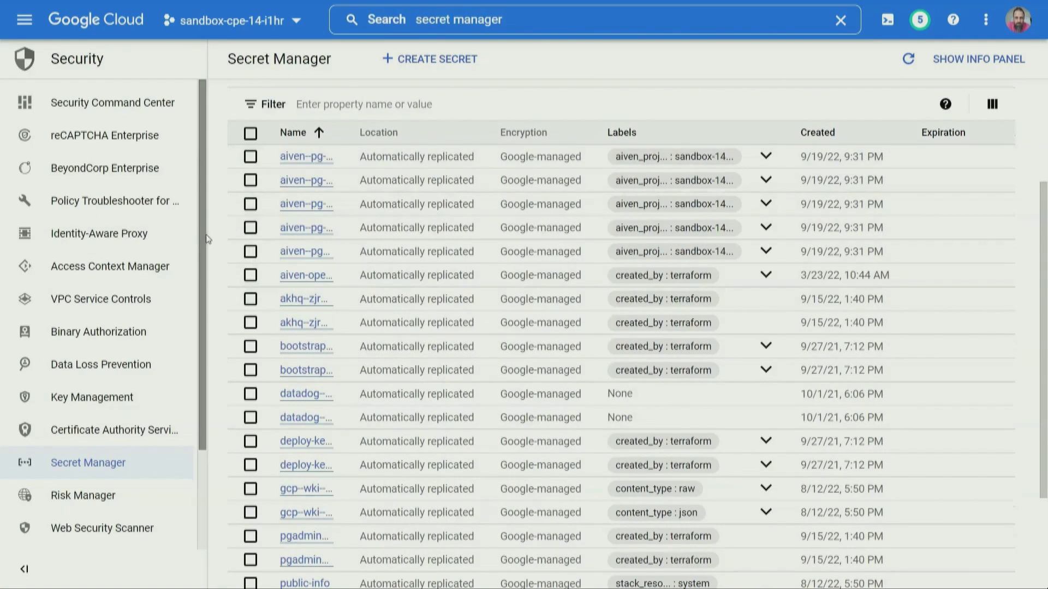
left_click(24, 569)
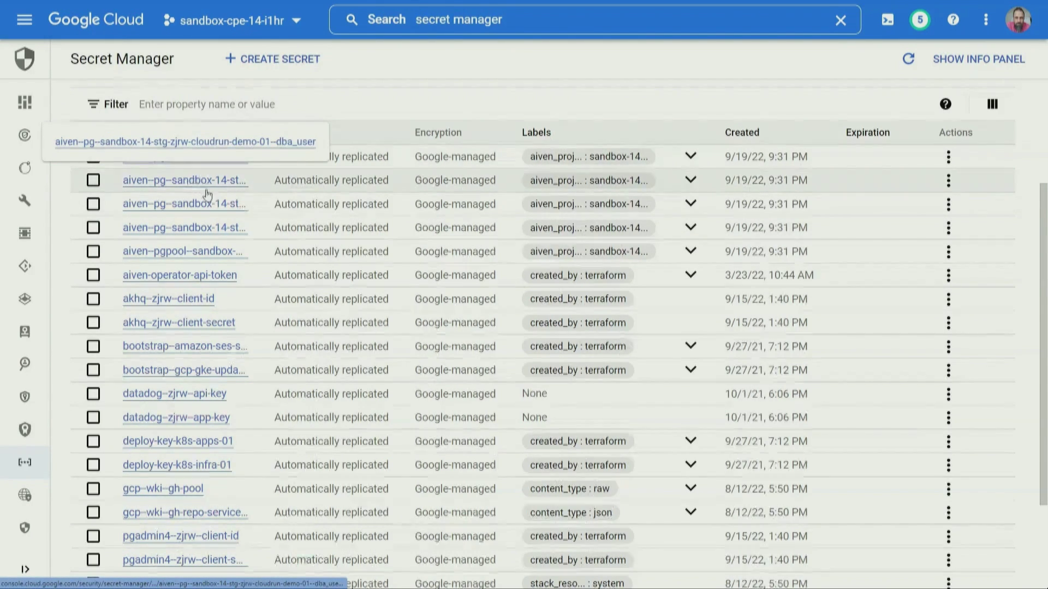
Open the cloudrun-demo-01 dba_user secret, view the value of version 1 and enlarge the value field
left_click(200, 184)
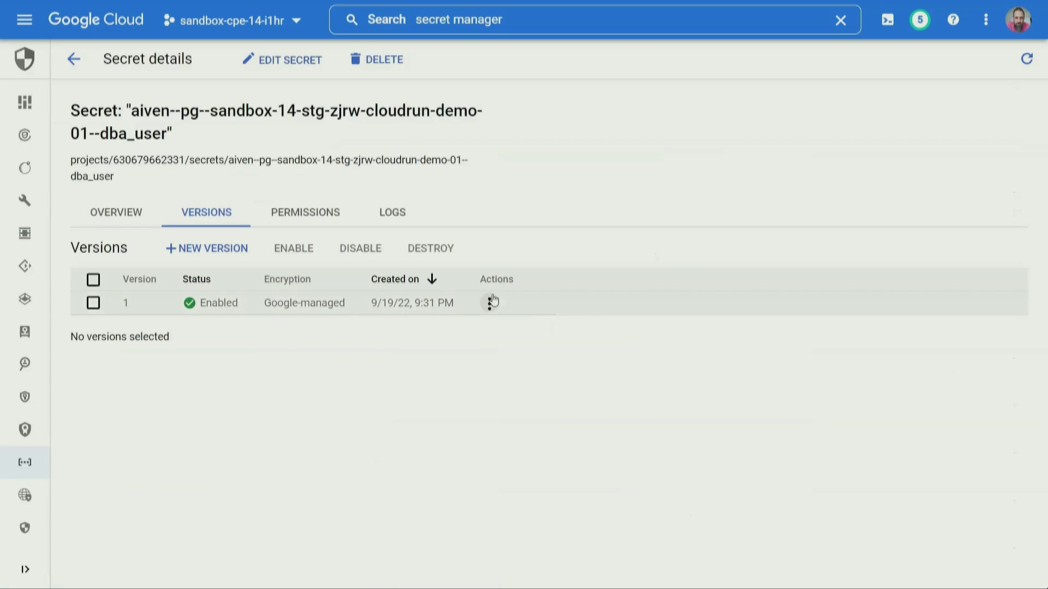
left_click(489, 303)
left_click(499, 332)
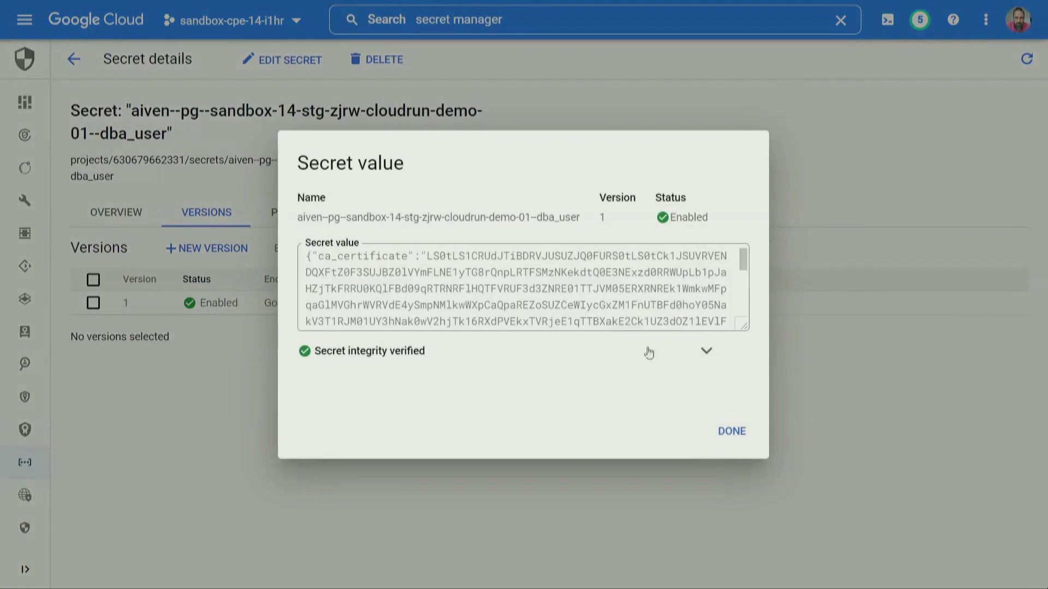
left_click_drag(746, 327, 753, 524)
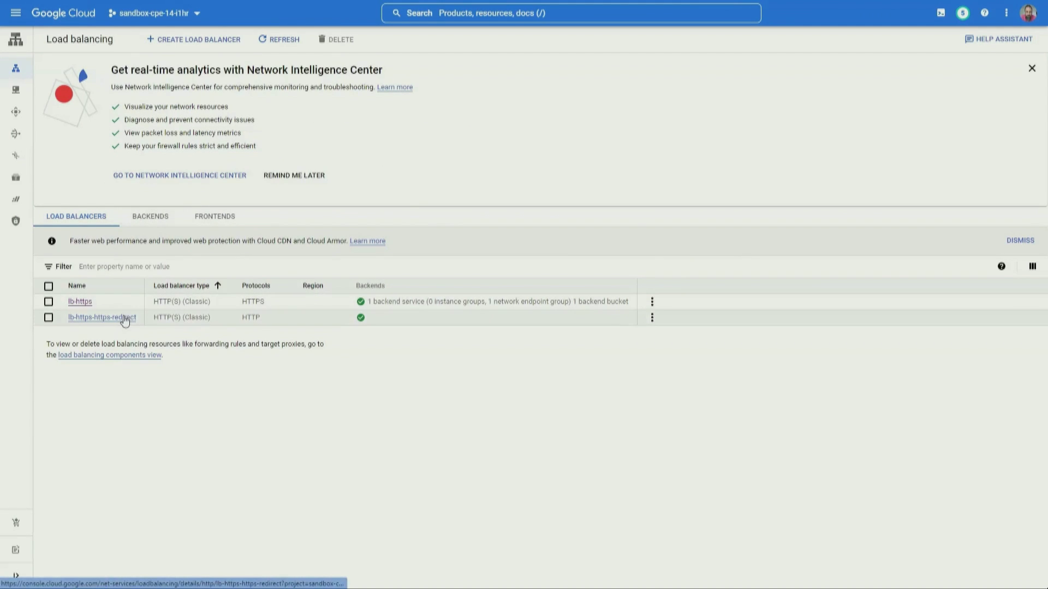
Open the lb-https load balancer, check its HTTPS frontend, and view its certificate's details before returning to the load balancer
left_click(80, 302)
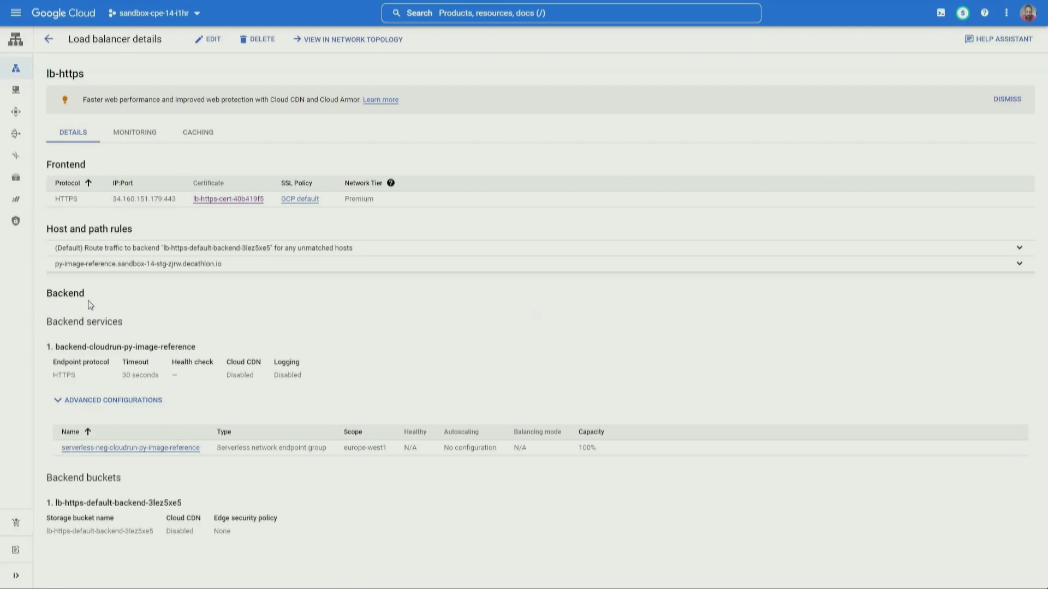
left_click_drag(395, 207, 57, 195)
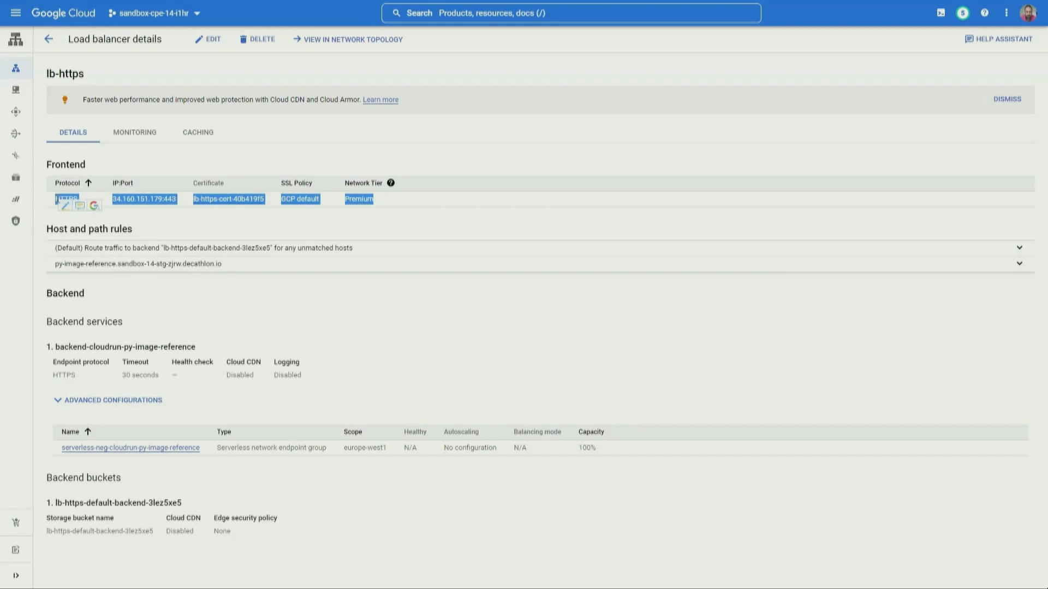
left_click(225, 200)
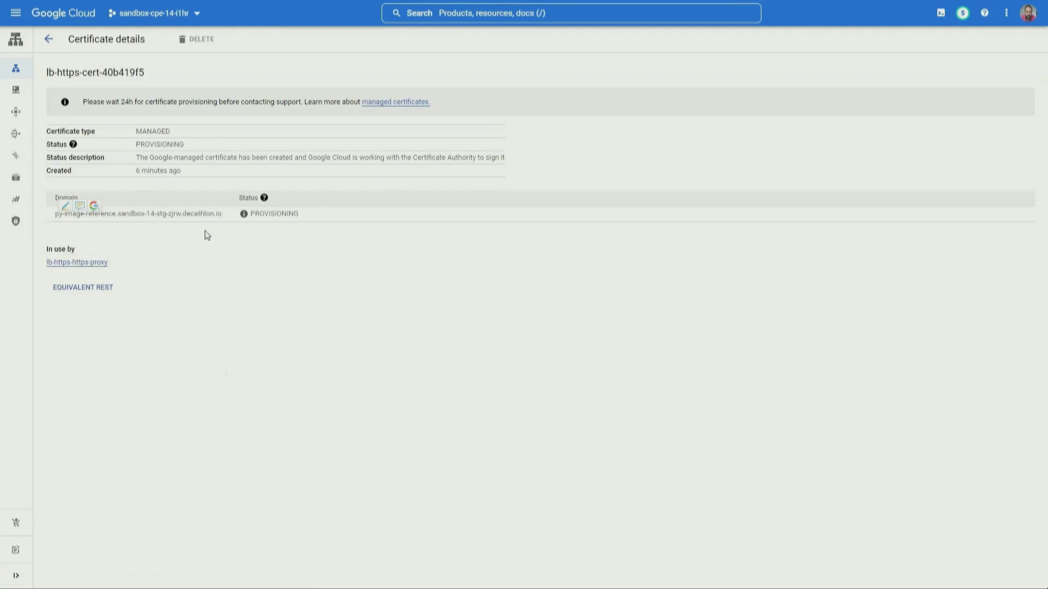
left_click(53, 44)
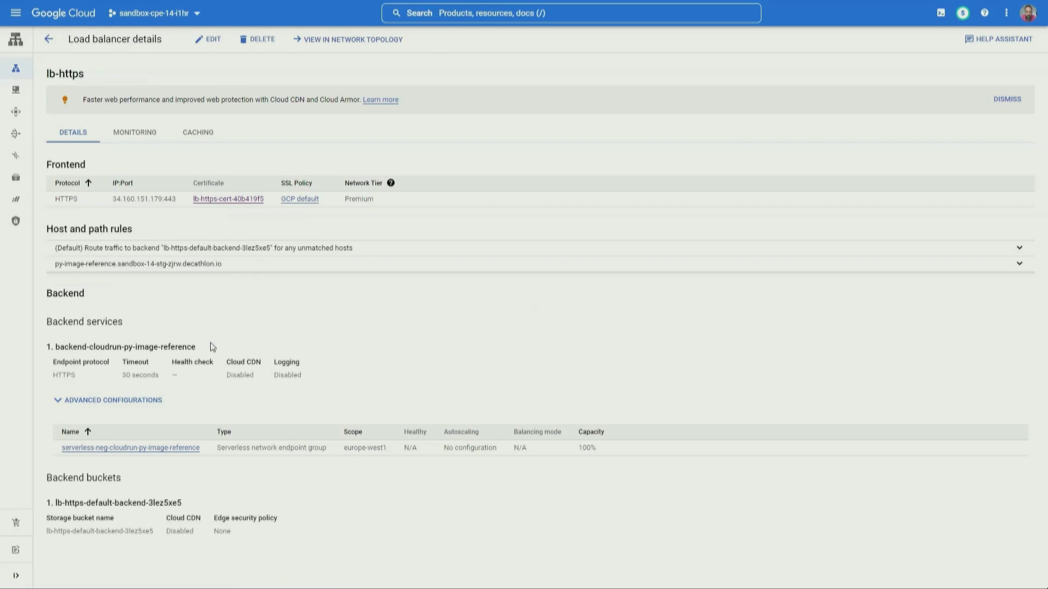
Expand the lb-https host rule for py-image-reference.sandbox-14-stg-zjrw.decathlon.io and open that host in a new browser tab
left_click_drag(230, 266, 59, 268)
left_click(57, 267)
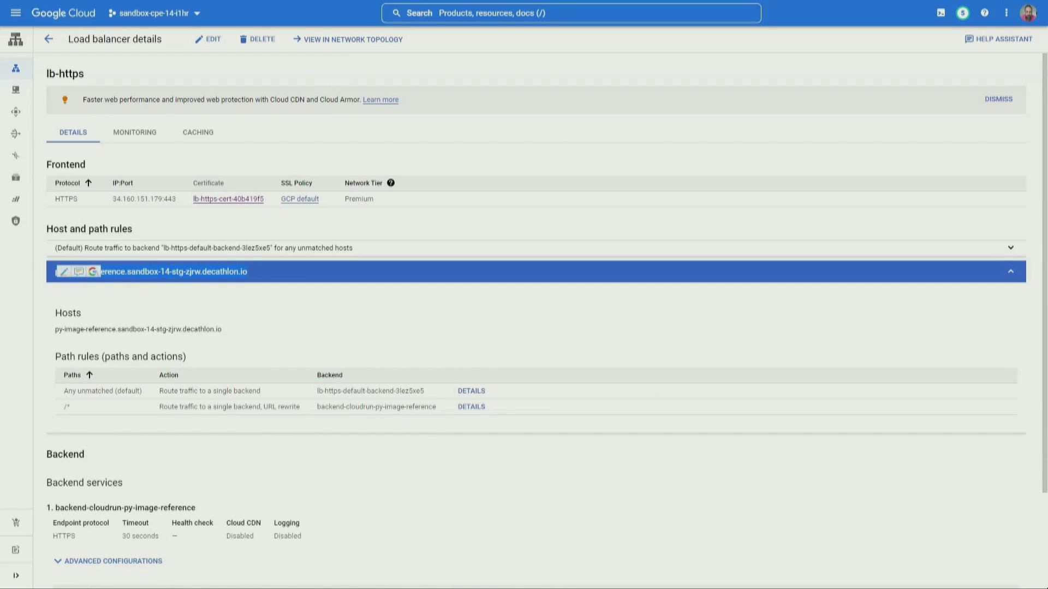
key("ctrl+t")
type("py-image-reference.sandbox-14-stg-zjrw.decathlon.io")
key("Return")
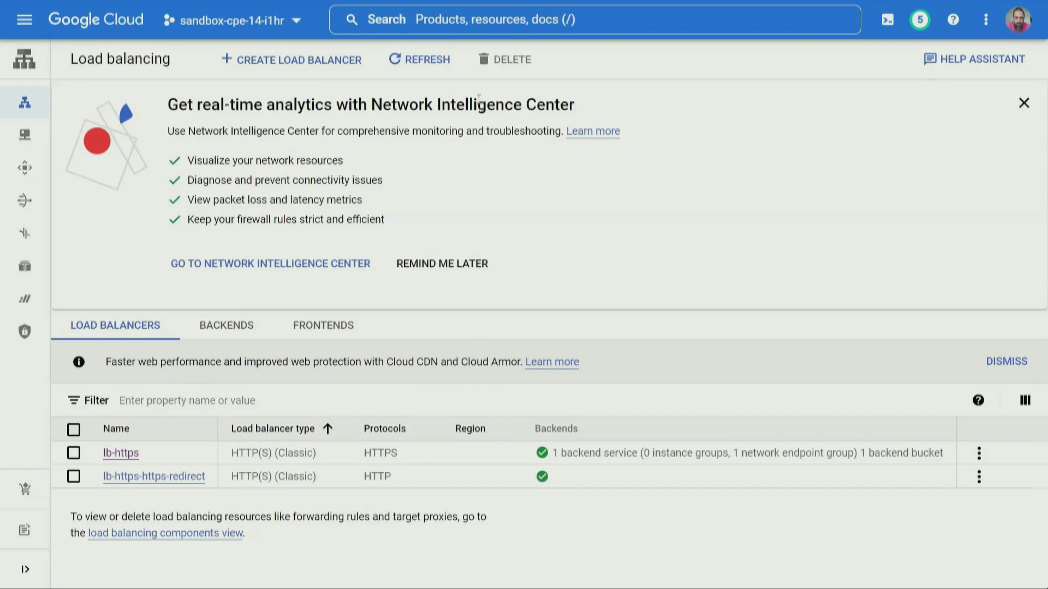
Search the console for "buckets", open the Cloud Storage bucket list and check the img-blurred-rm-zjrw bucket
left_click(501, 24)
type("buckets")
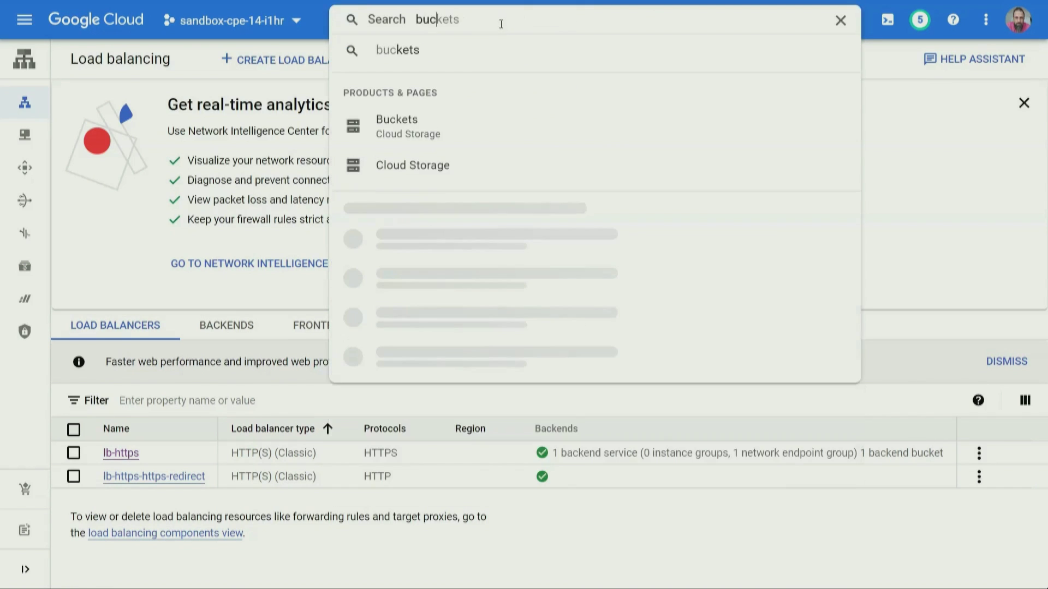
left_click(418, 84)
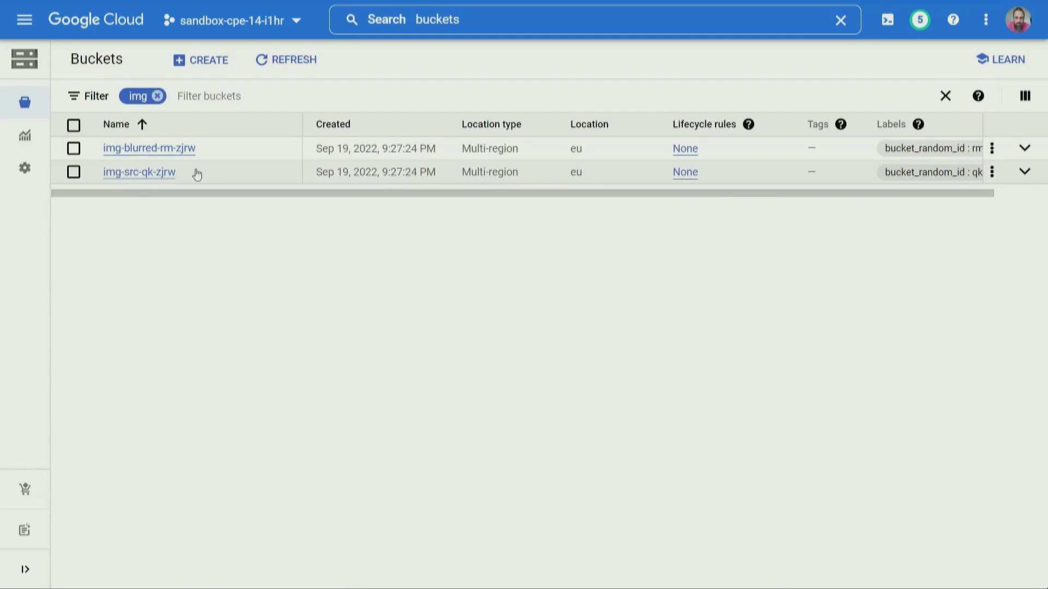
left_click_drag(203, 149, 104, 145)
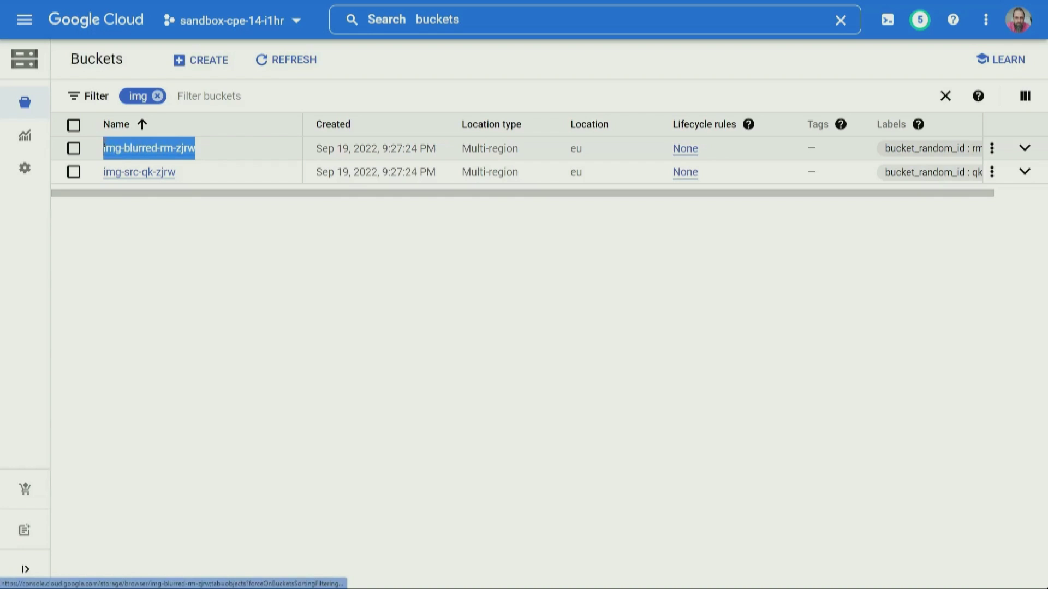
left_click(217, 233)
Search the console for "cloud run" and open the details of the py-image-reference service
left_click(378, 16)
type("cloud run")
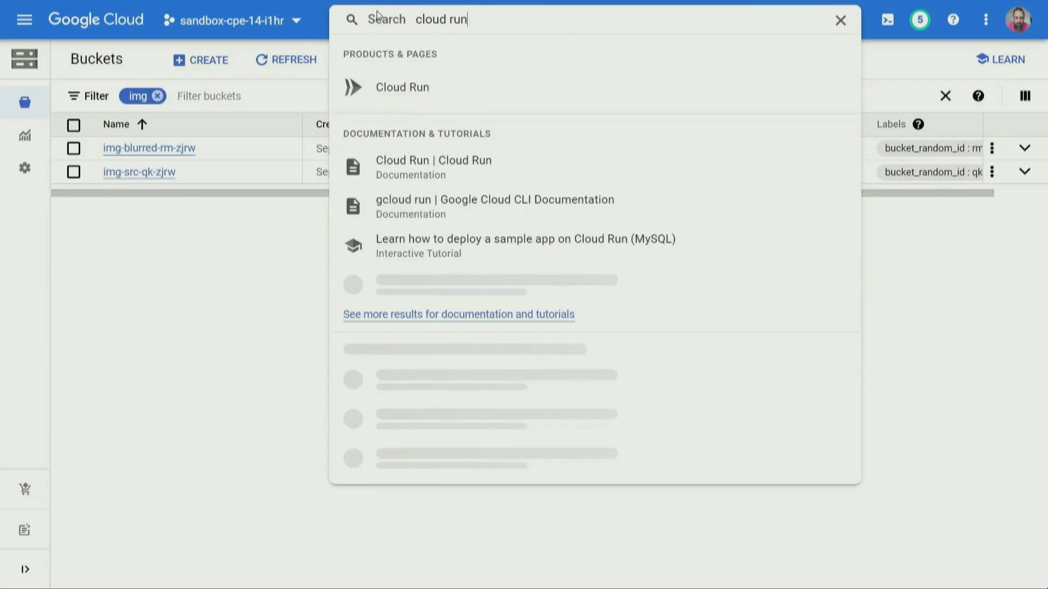
left_click(416, 92)
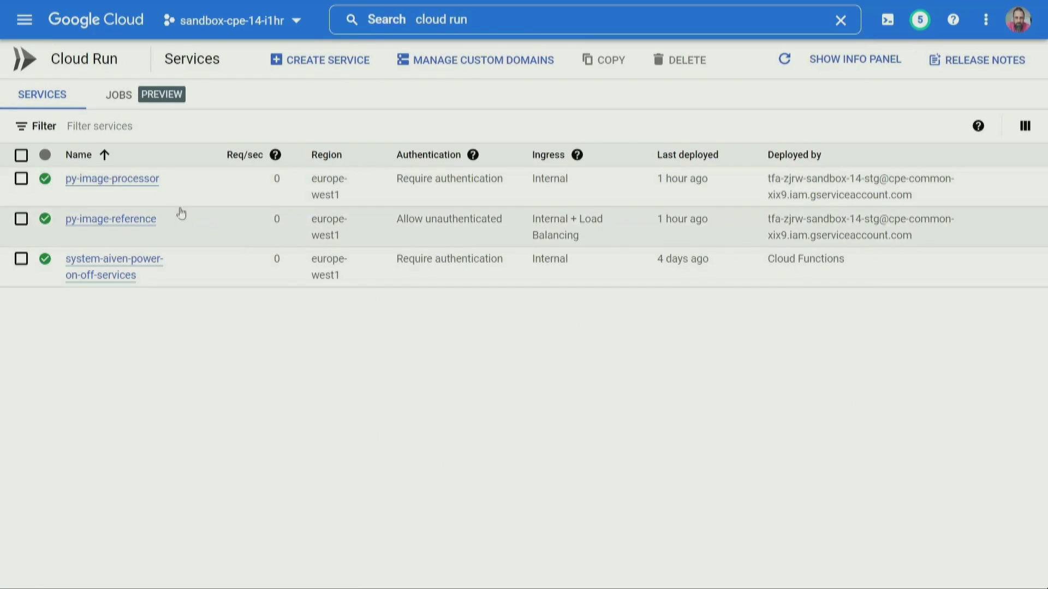
left_click(150, 220)
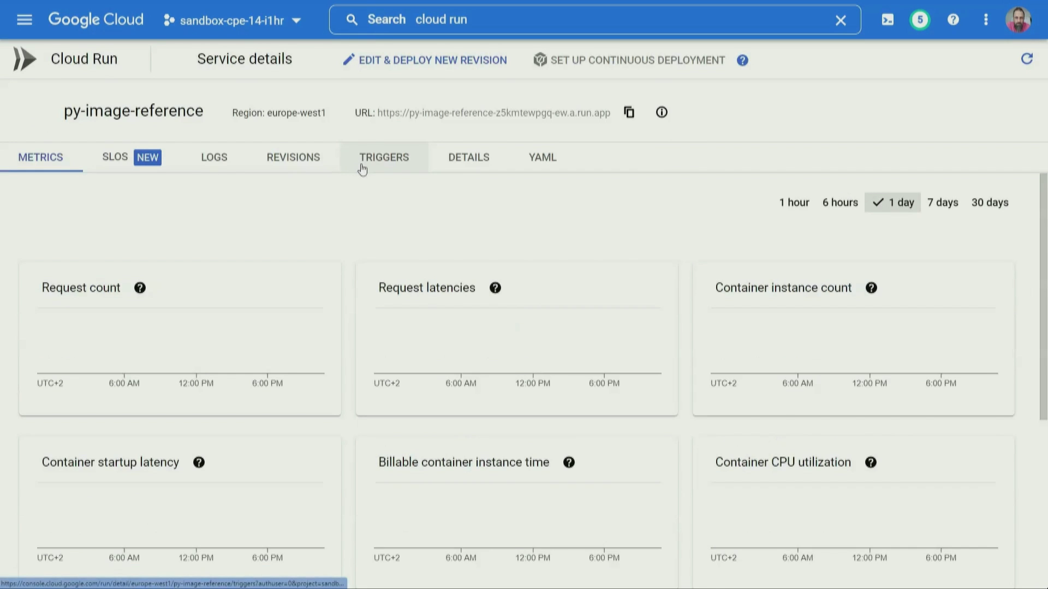
Check the py-image-reference service URL against IMAGE_REFERENCE_URL in the set-env-vars line of deploy_s14_cr_py_image_processor.yml on GitHub
left_click_drag(355, 113, 615, 132)
left_click(321, 101)
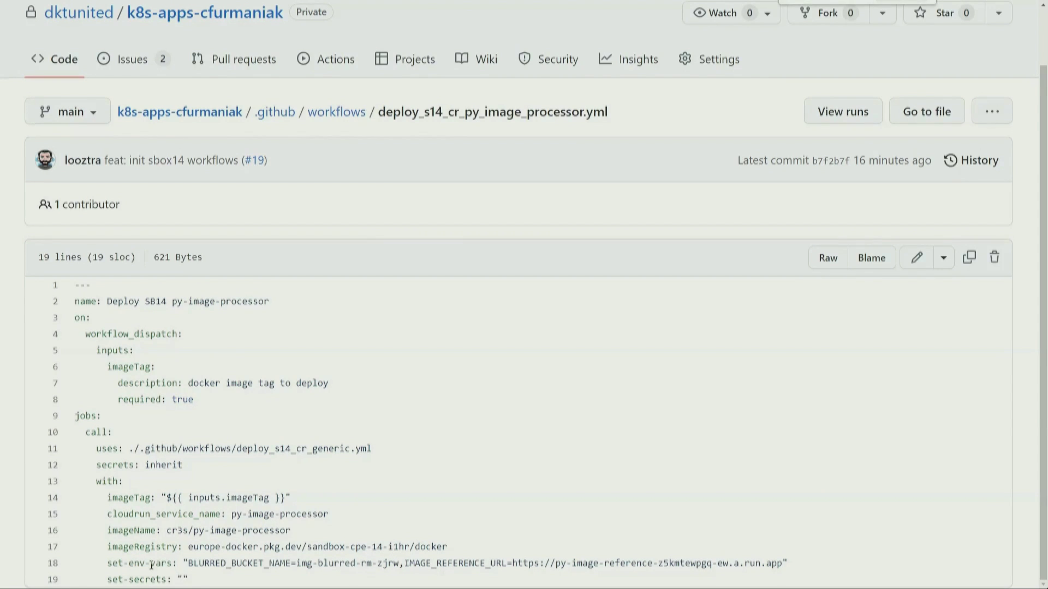
left_click_drag(109, 564, 795, 570)
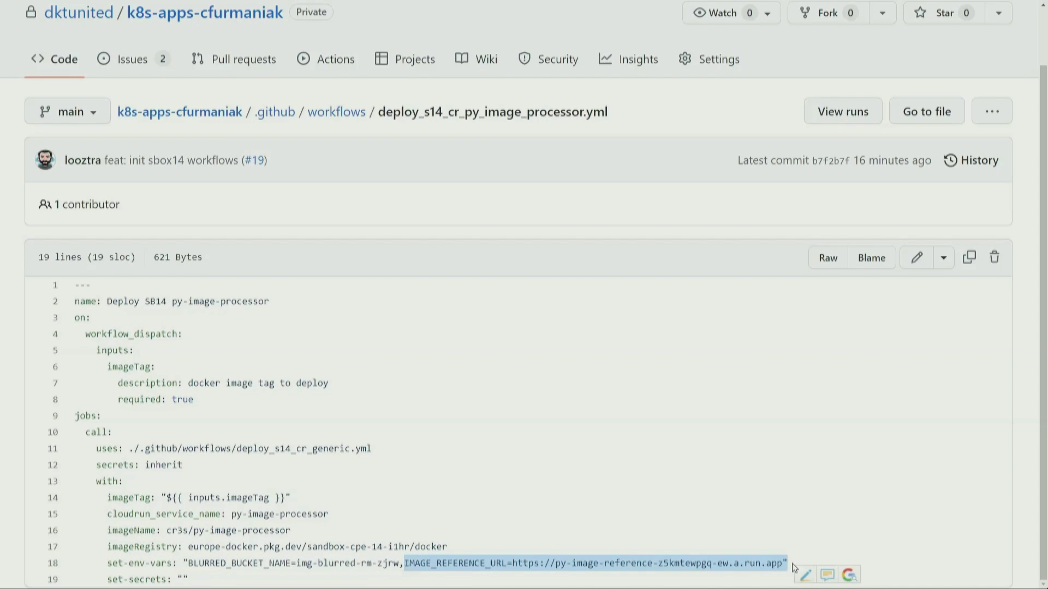
left_click(781, 541)
Open the run form of the Deploy SB14 py-image-processor workflow in the repository's GitHub Actions
left_click(326, 59)
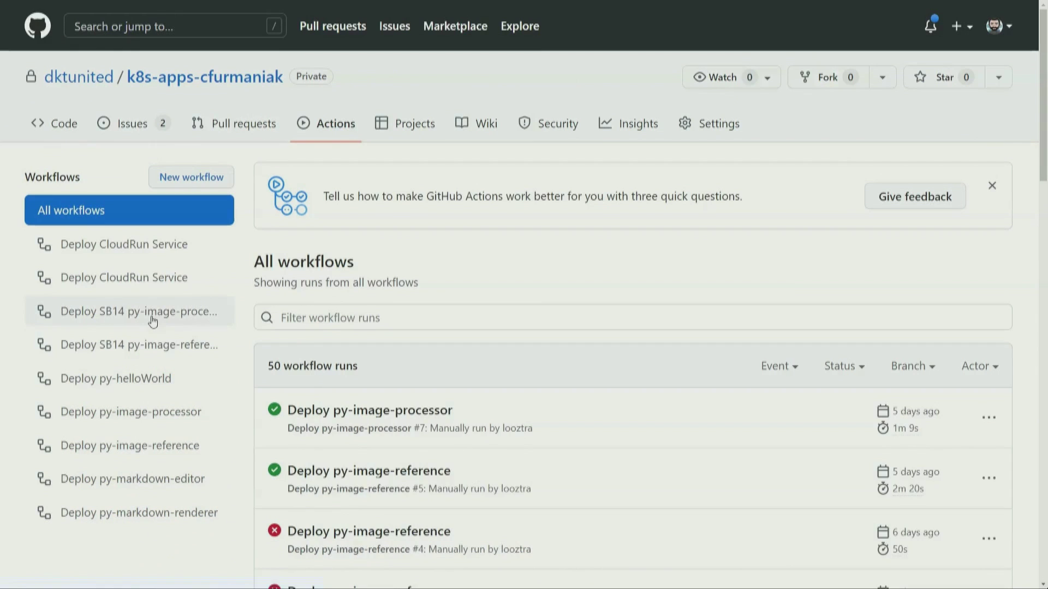
left_click(152, 320)
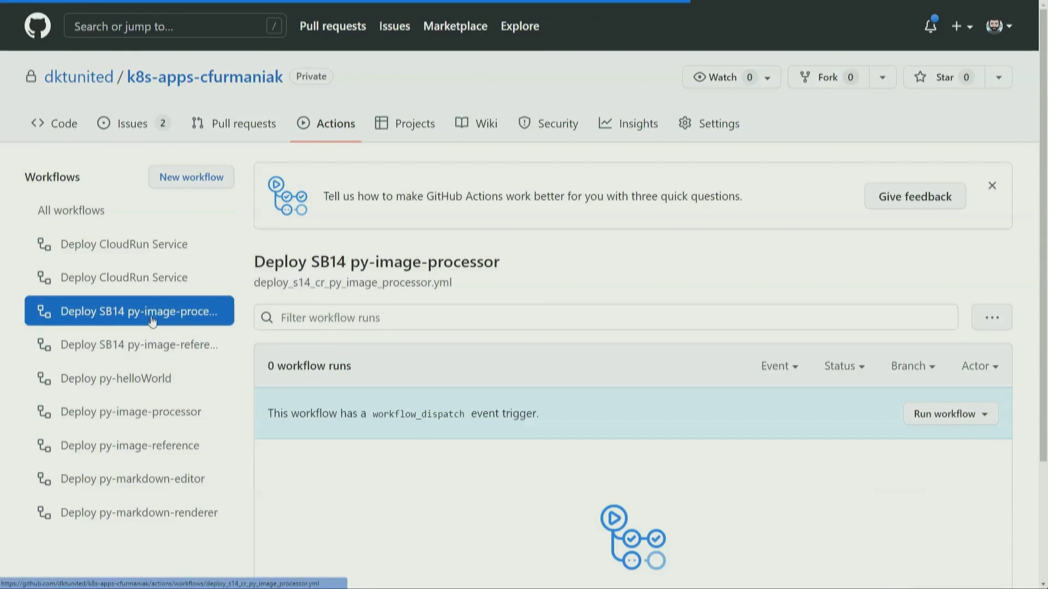
left_click(957, 414)
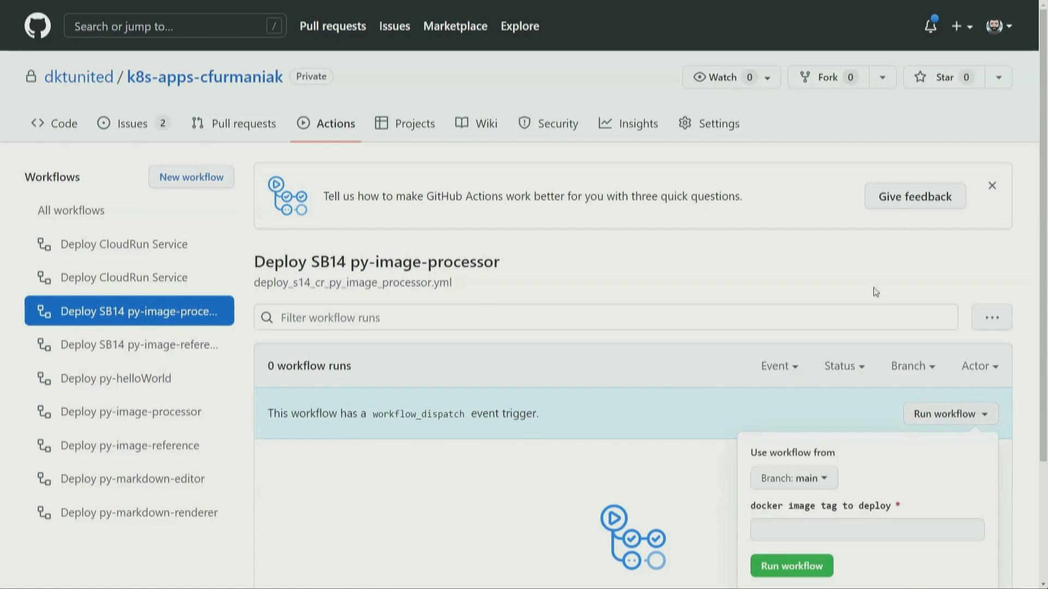
scroll(873, 284, "down", 3)
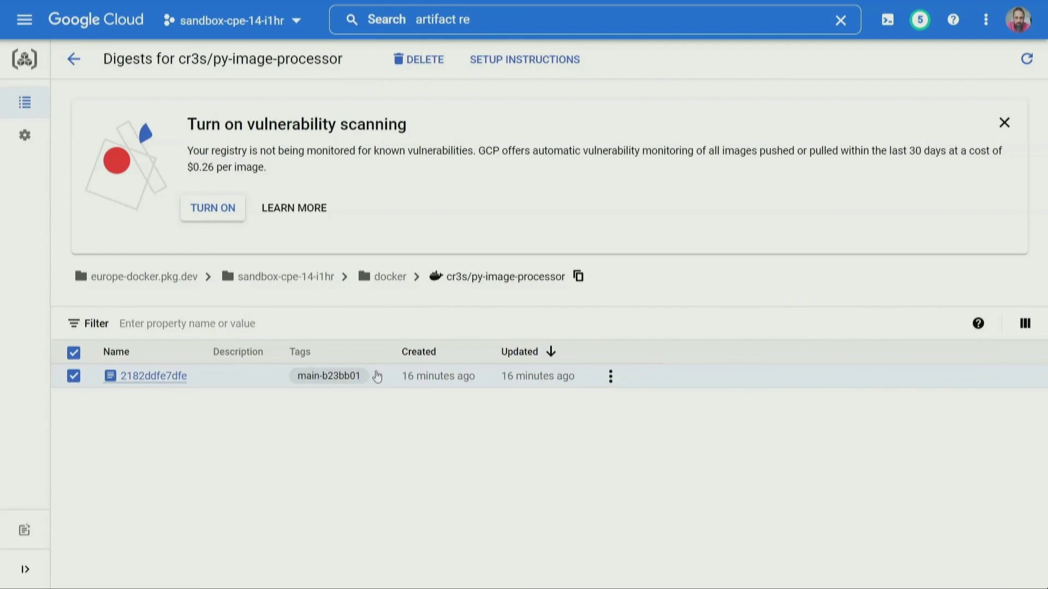
Run the workflow with image tag main-b23bb01 copied from py-image-processor in Artifact Registry, and refresh the service's Cloud Run revisions
left_click_drag(219, 57, 339, 61)
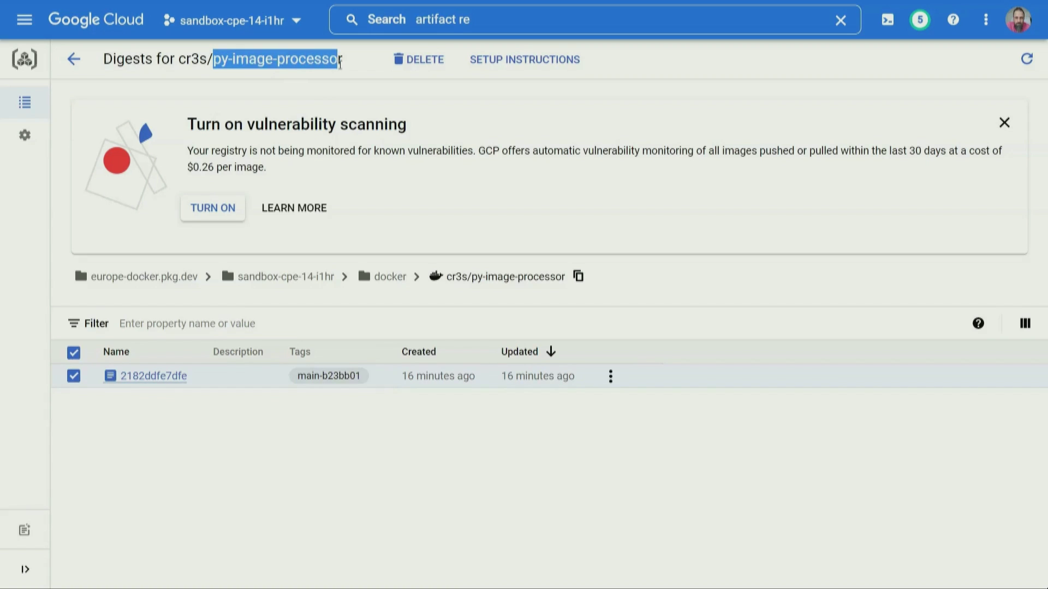
left_click(375, 100)
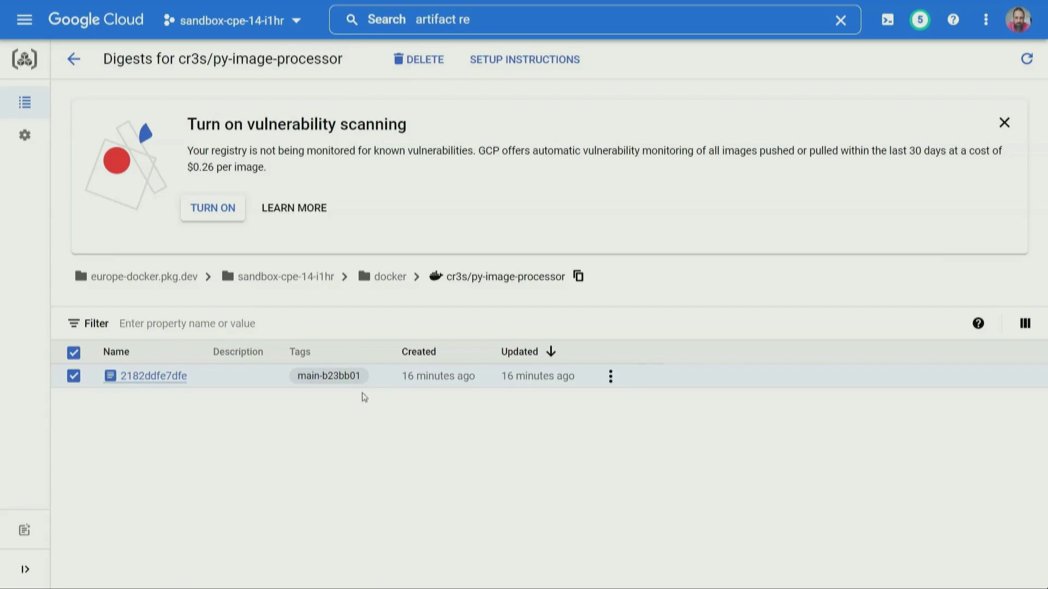
triple_click(310, 388)
key("ctrl+c")
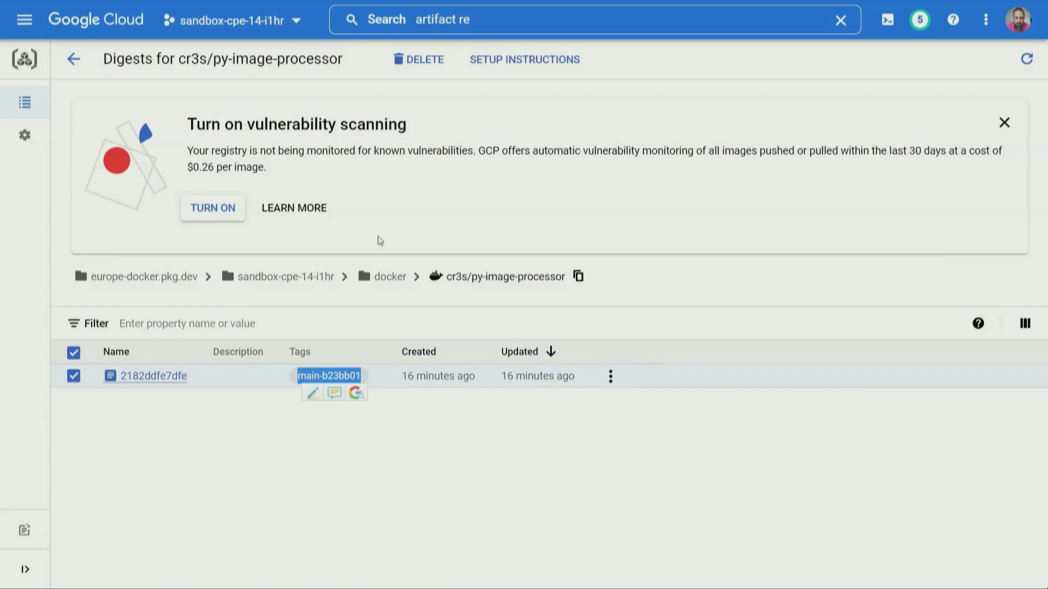
key("alt+Tab")
key("ctrl+v")
left_click(778, 415)
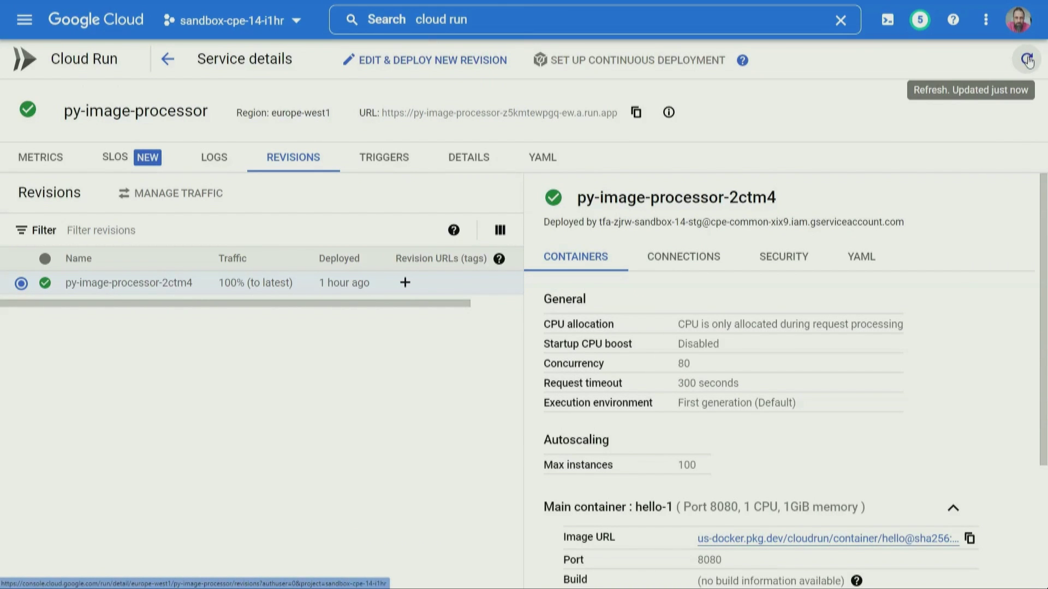
left_click(1027, 60)
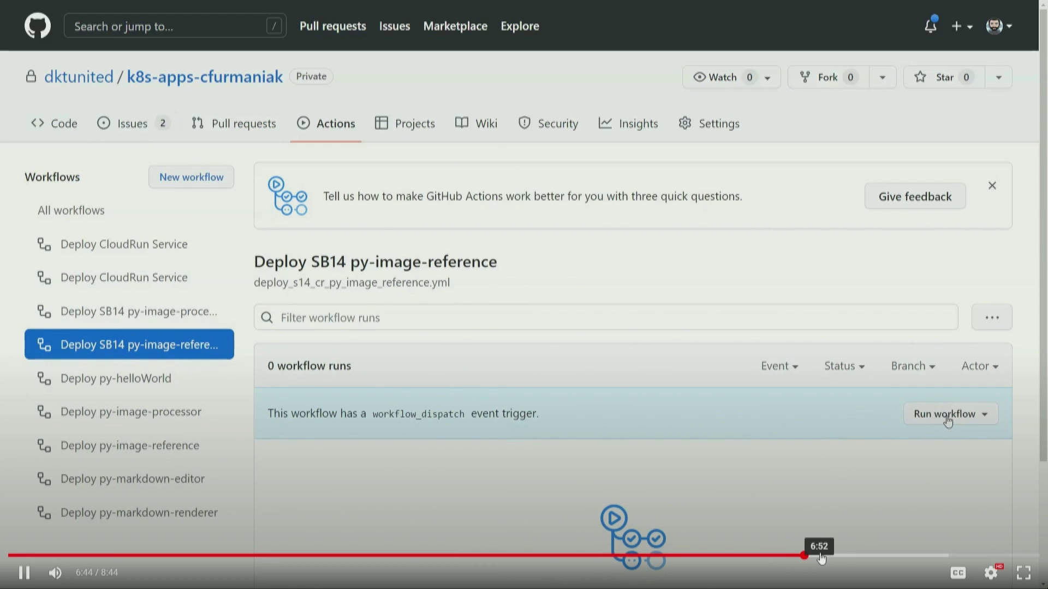
Skip the demo video ahead to 6:52, and advance the presentation to slide 26, "Conditions d'utilisation", in full screen
left_click(817, 556)
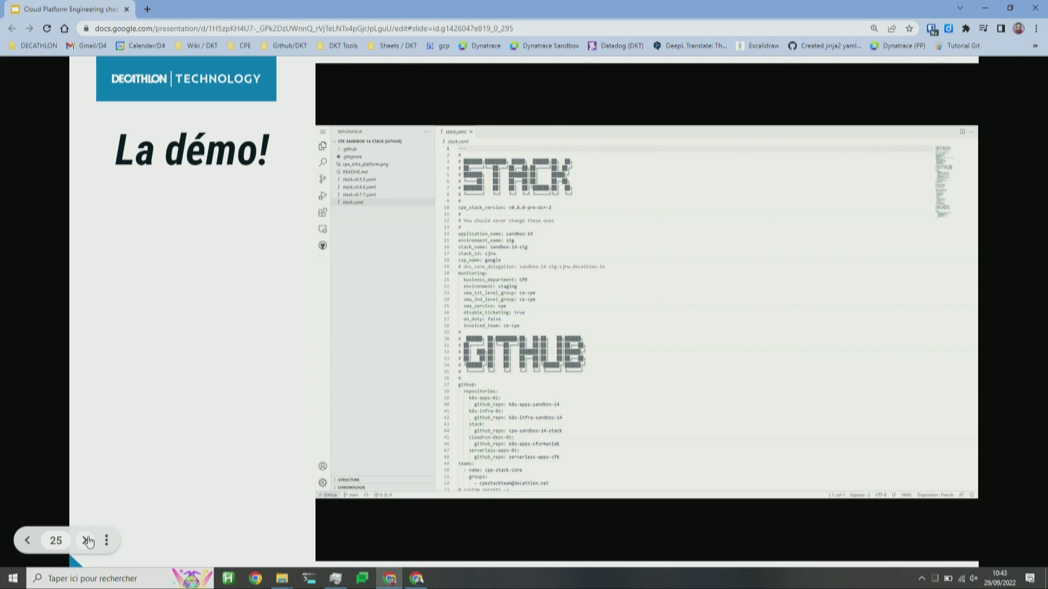
left_click(86, 541)
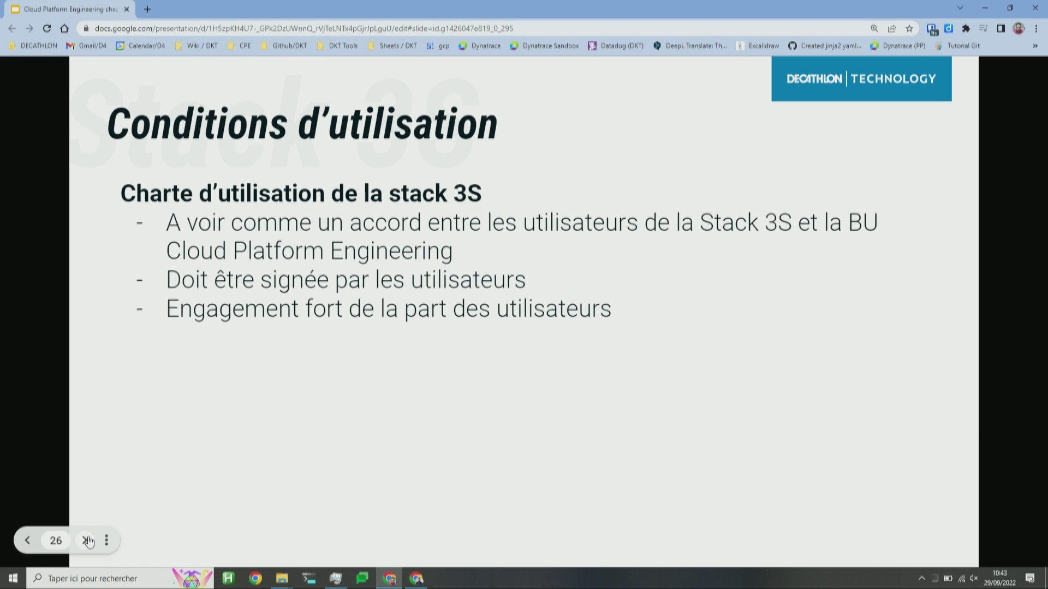
key("ctrl+shift+f")
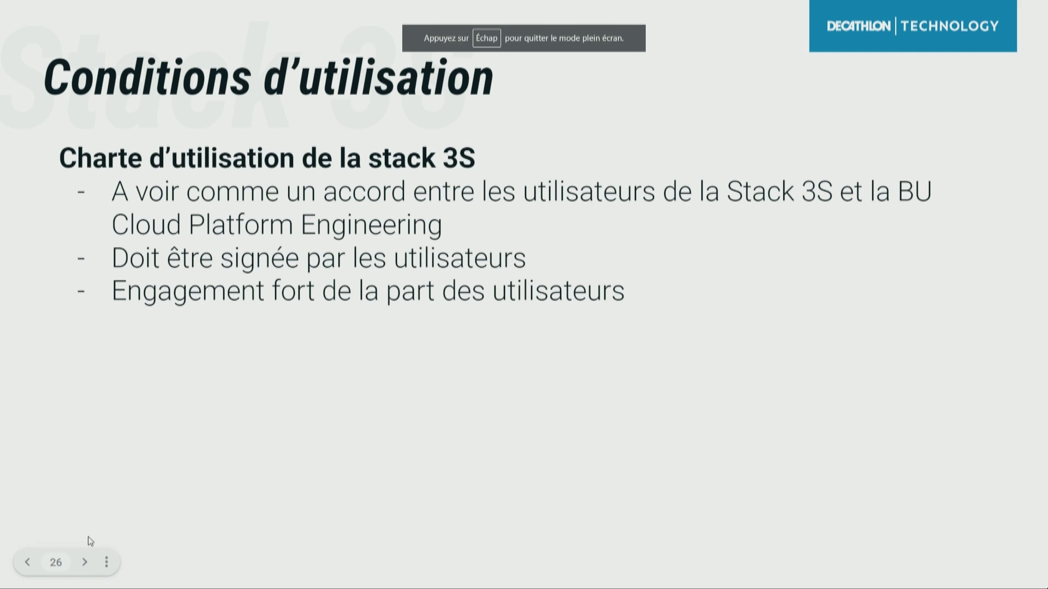